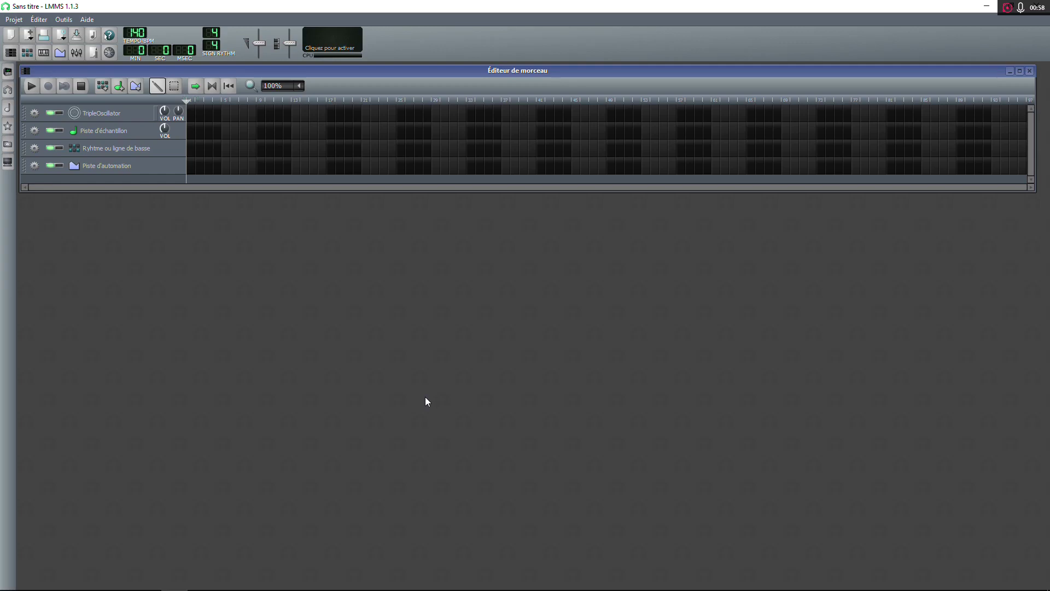
Import the MIDI file into the untitled project as new instrument tracks
click(14, 19)
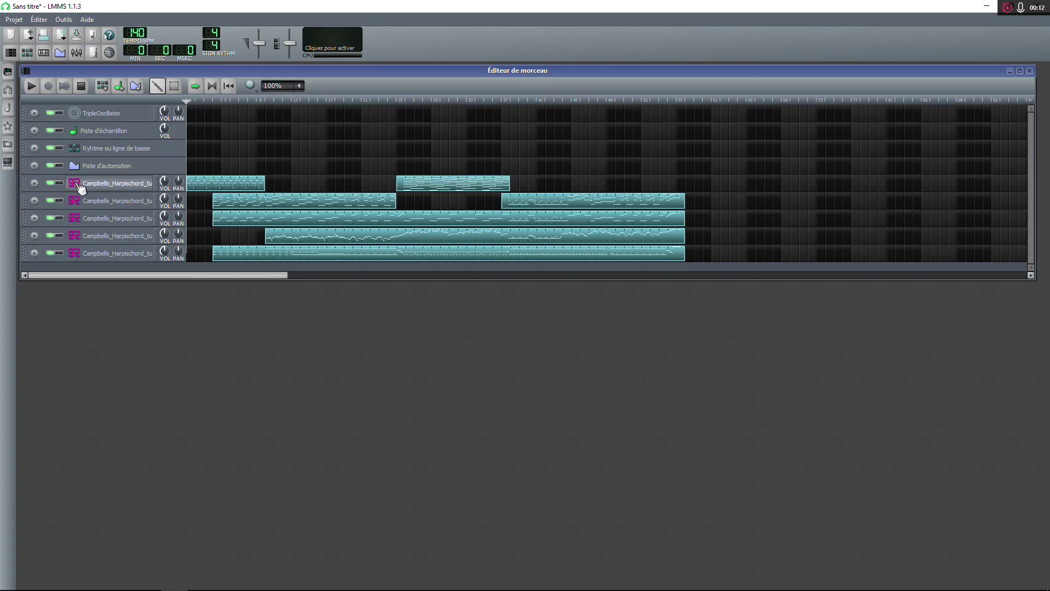
Open the program configuration and review its settings pages
click(39, 19)
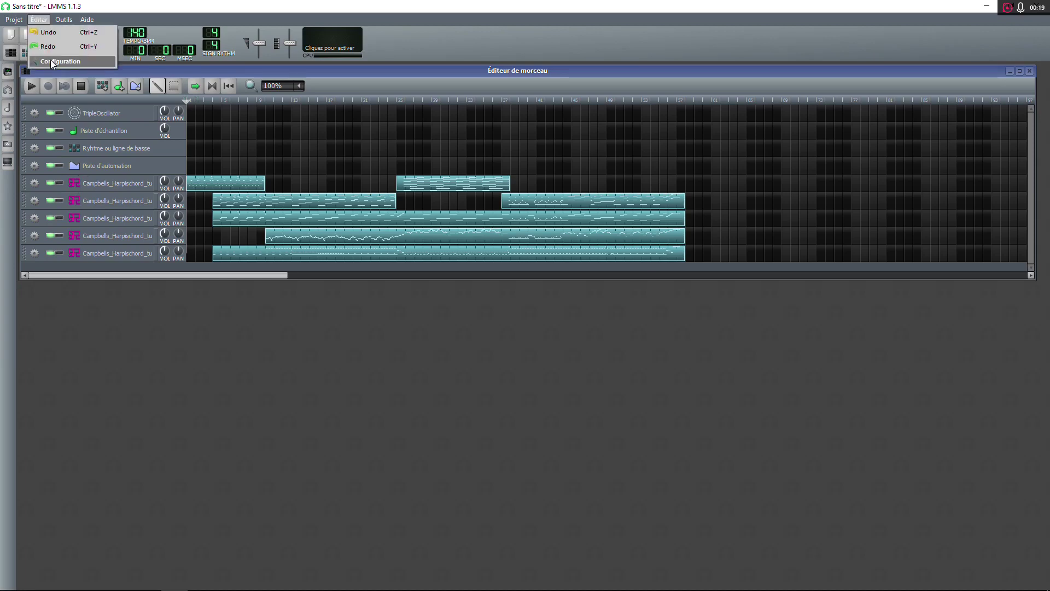
click(51, 61)
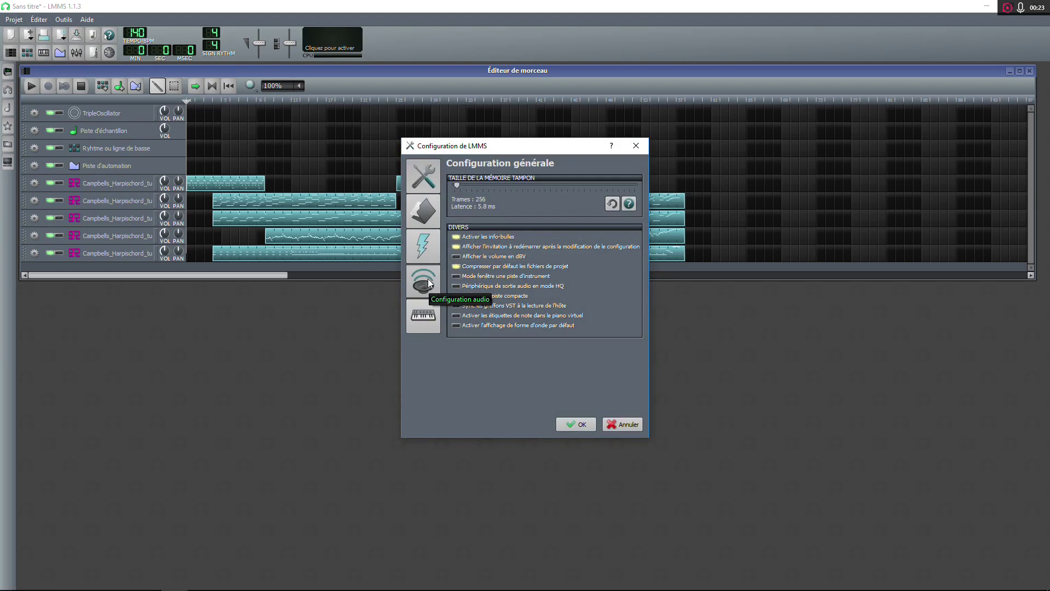
click(433, 244)
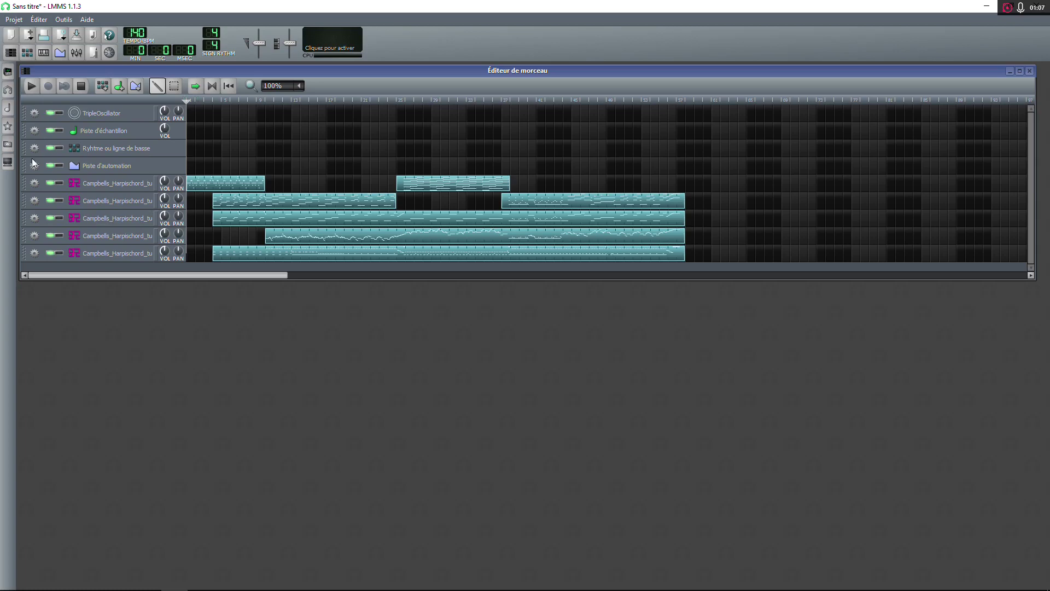
Delete the four empty default tracks: TripleOscillator, Piste d'échantillon, Rythme ou ligne de basse and Piste d'automation
click(33, 113)
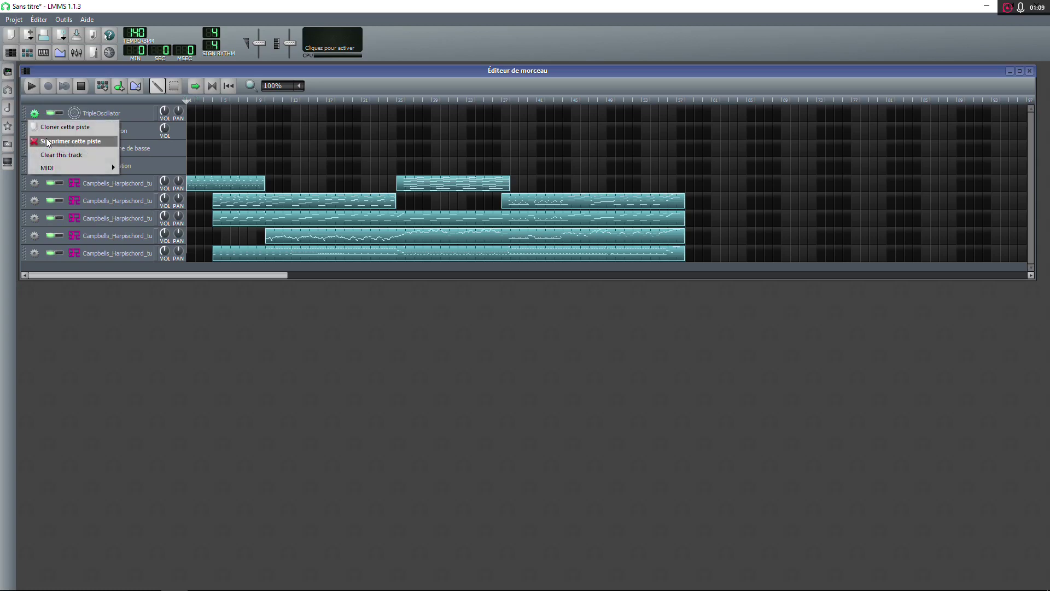
click(47, 135)
click(35, 113)
click(49, 138)
click(34, 113)
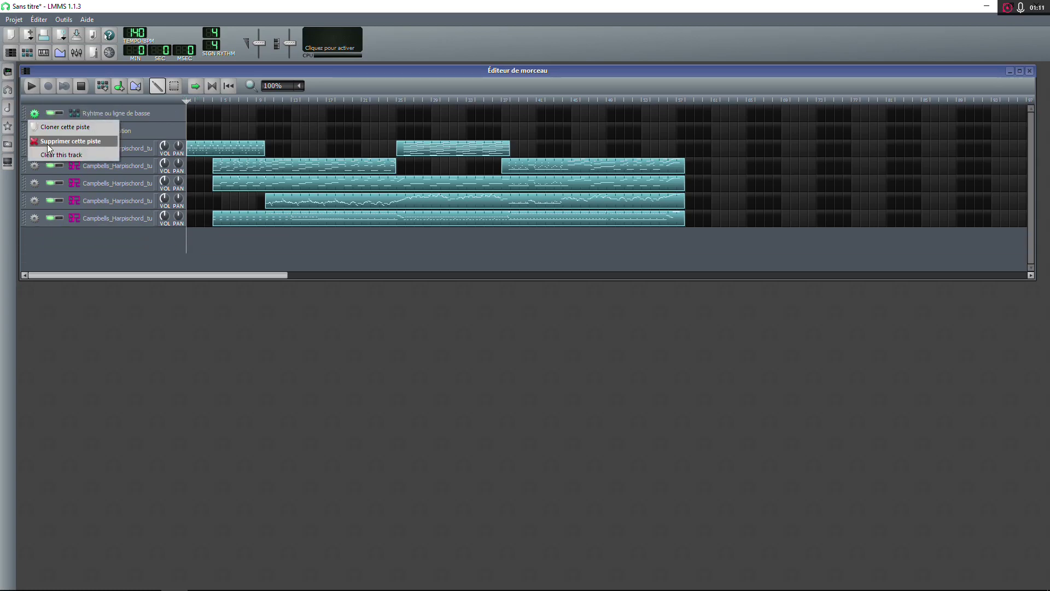
click(48, 137)
click(32, 113)
click(44, 136)
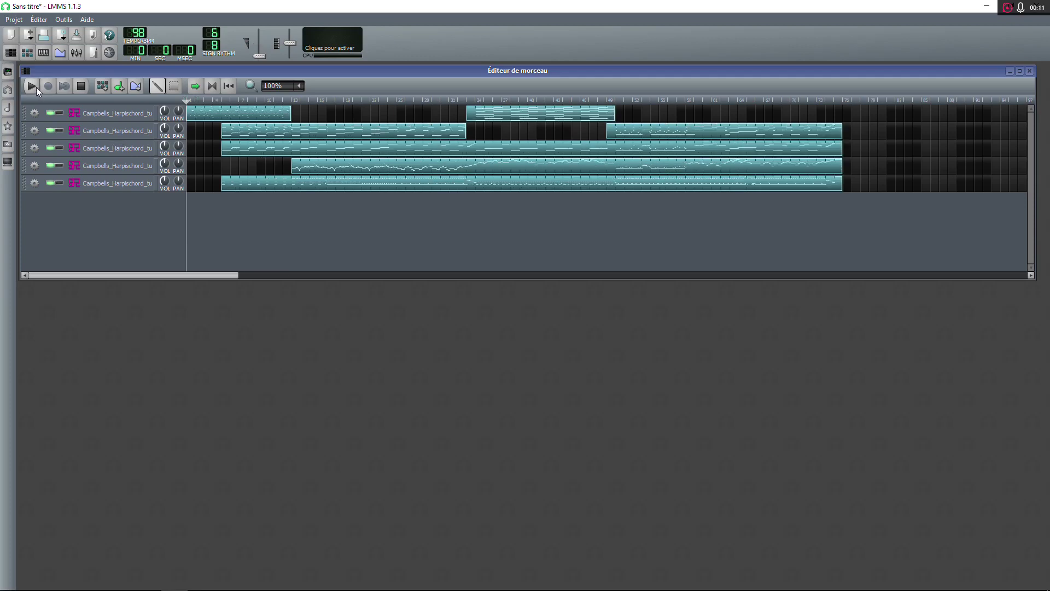
Play the imported song, skip ahead to two further passages to hear them, and stop playback
click(36, 87)
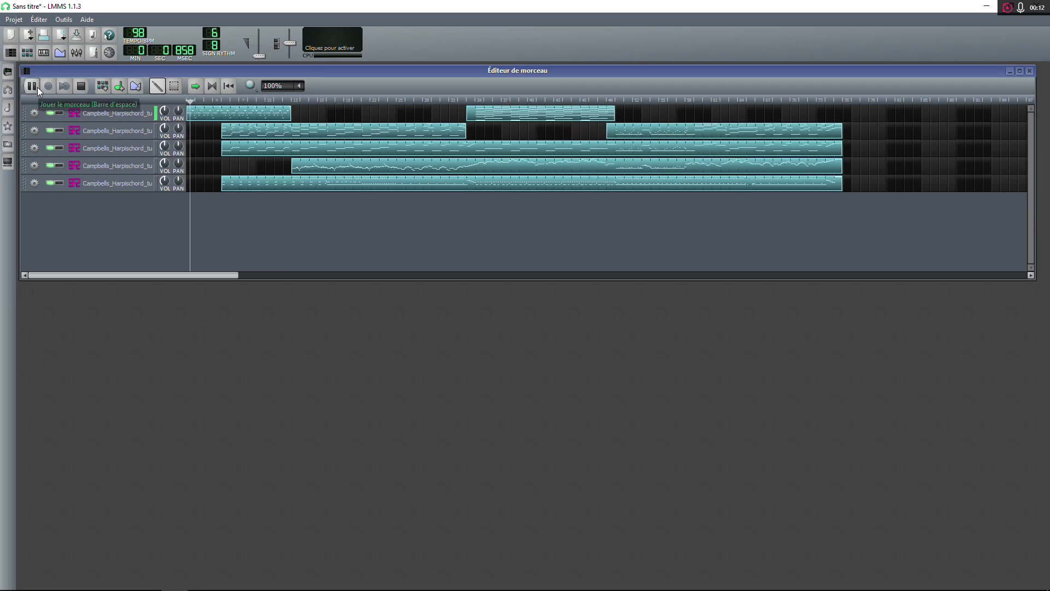
click(253, 99)
click(337, 100)
click(81, 86)
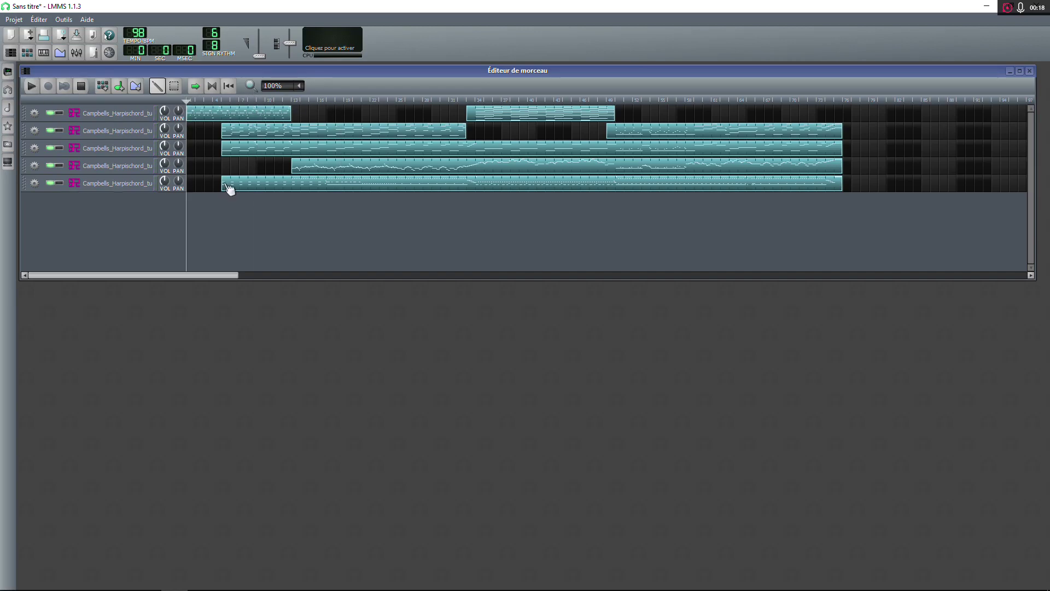
Solo the fifth track, listen to two of its passages, and turn the solo off again
click(59, 184)
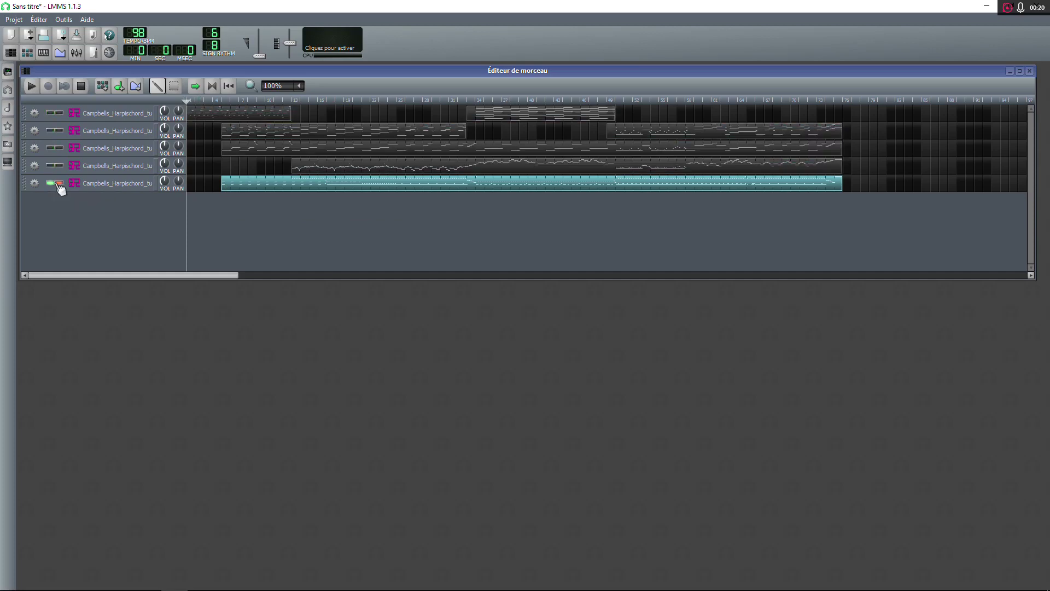
click(248, 99)
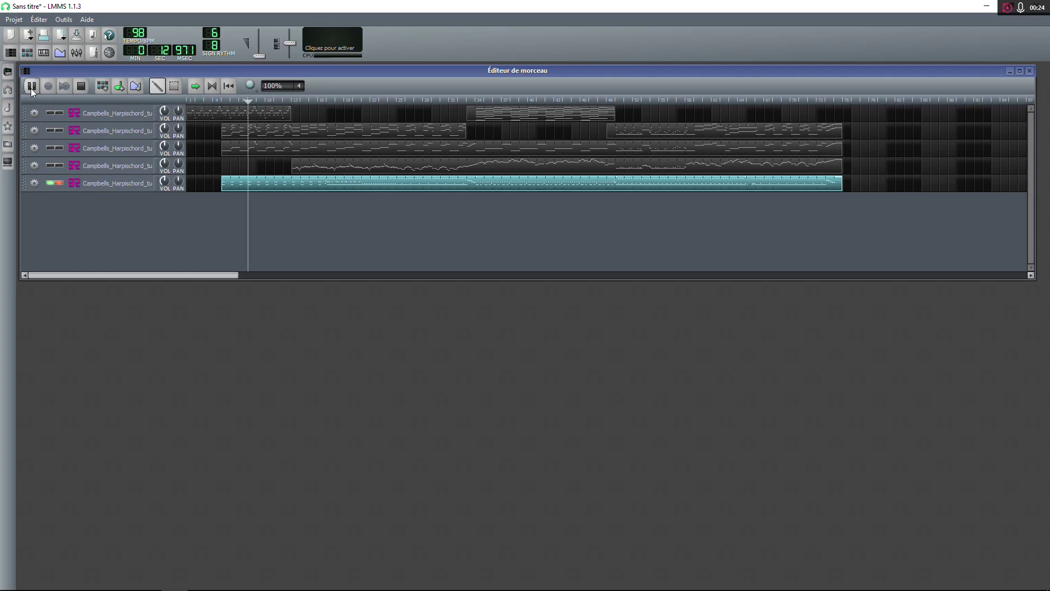
click(348, 101)
click(85, 87)
click(59, 183)
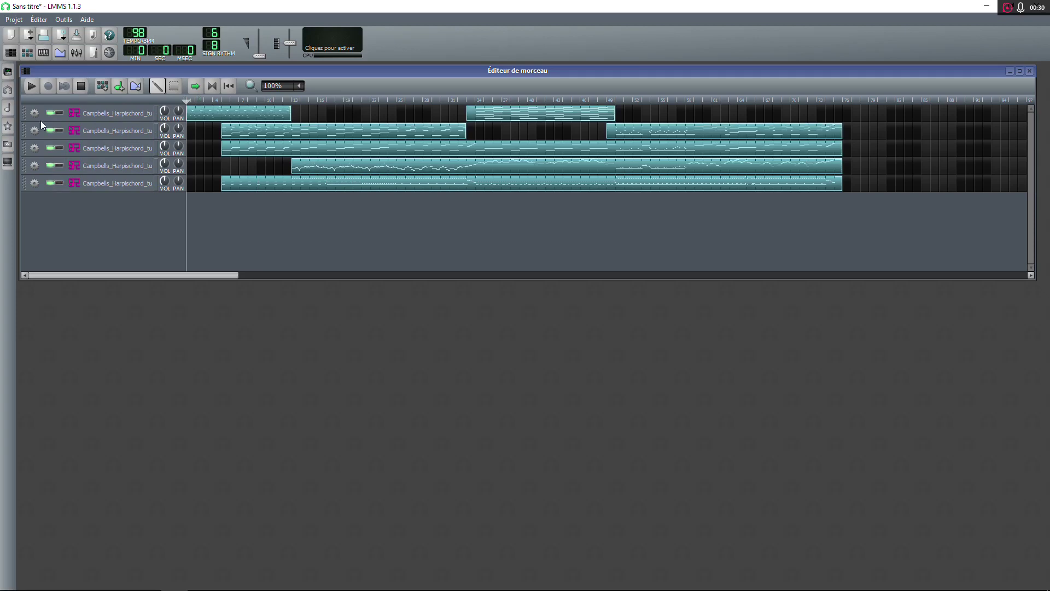
Load the SID Drumkit.xpf preset from the SID preset folder onto the fifth track
click(7, 71)
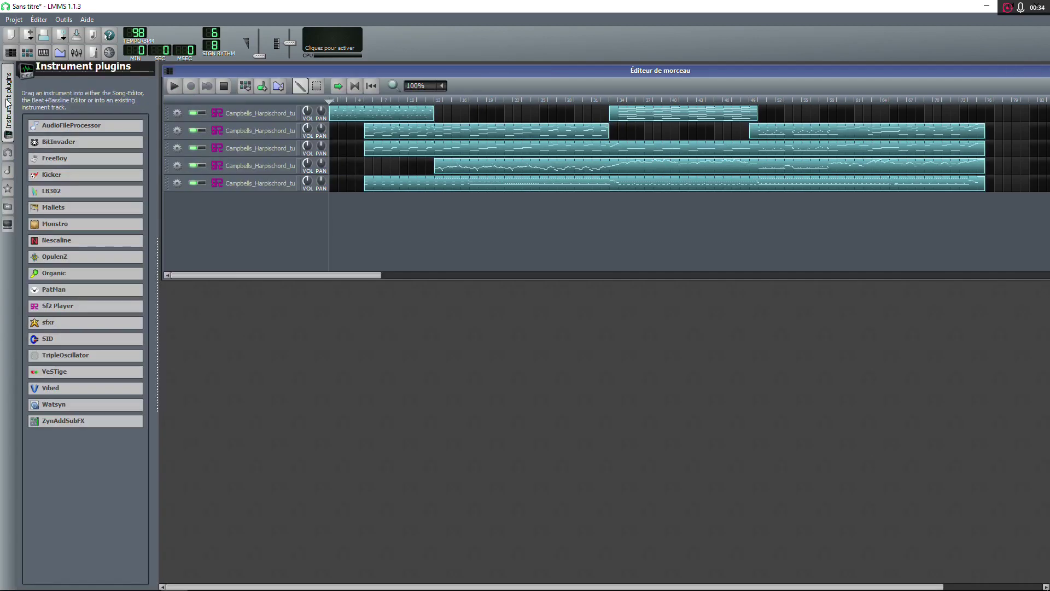
click(8, 189)
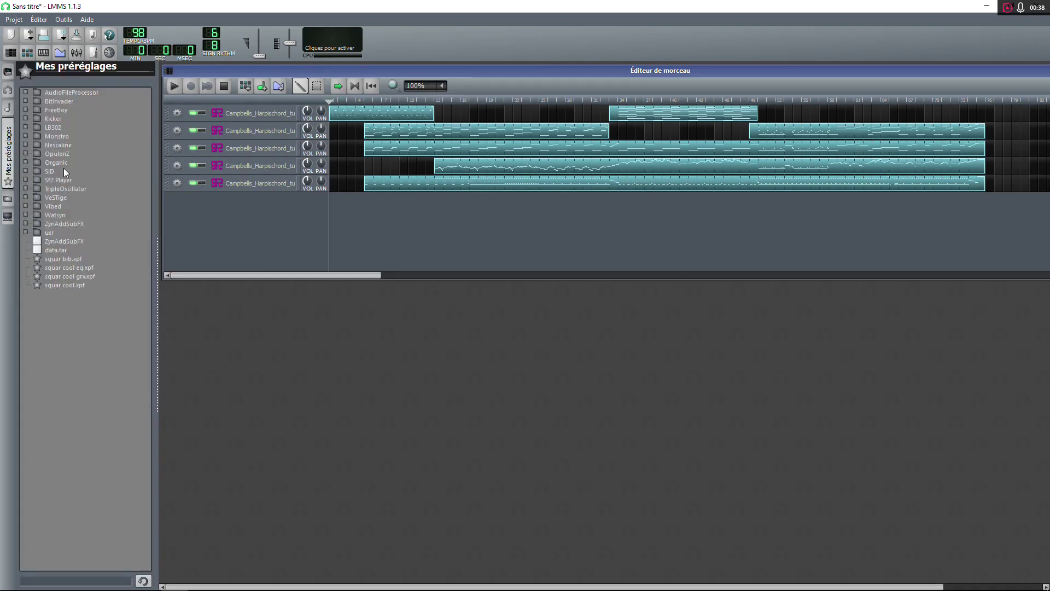
click(25, 171)
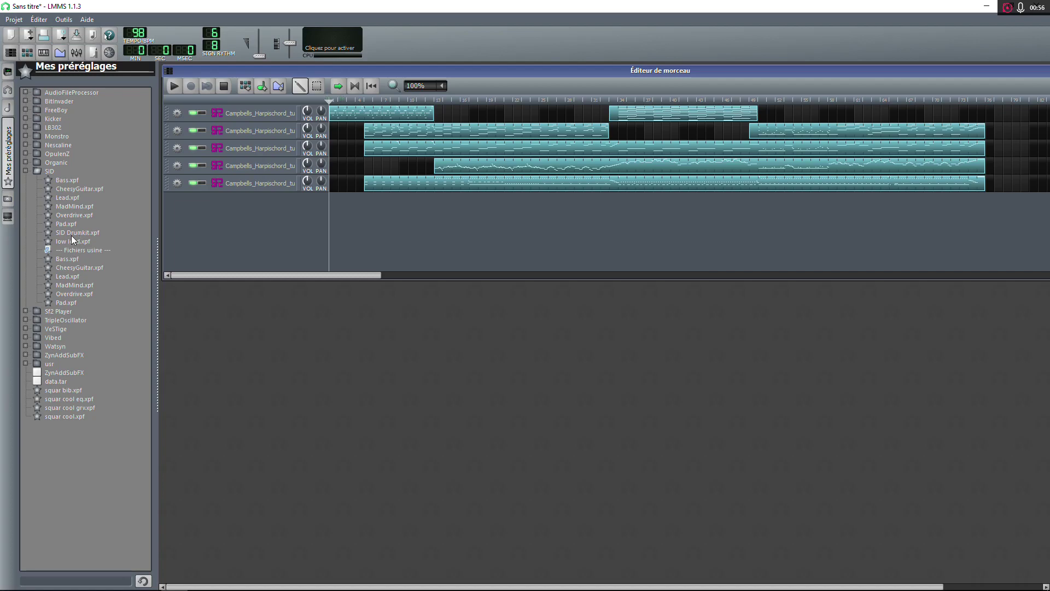
drag(73, 234, 122, 234)
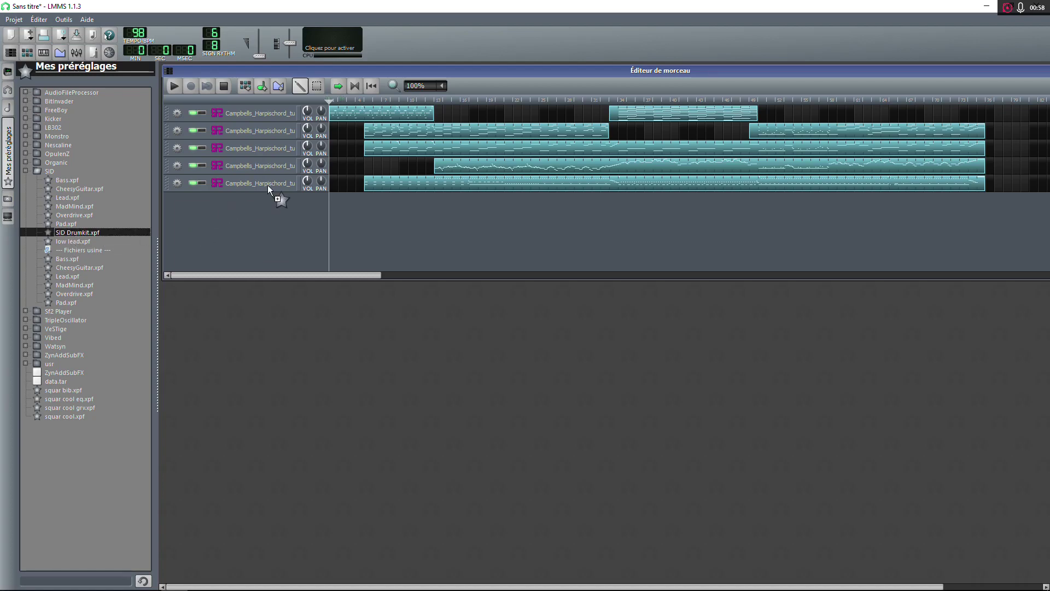
drag(269, 181, 268, 183)
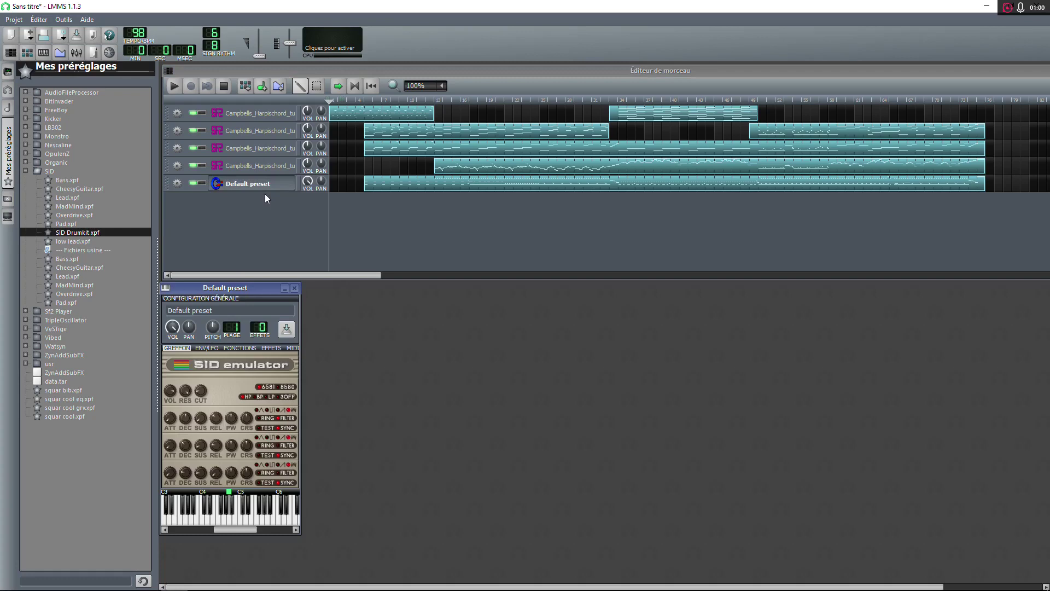
Play the song with the fifth track soloed and listen to its drum sound at two passages
click(385, 99)
click(178, 86)
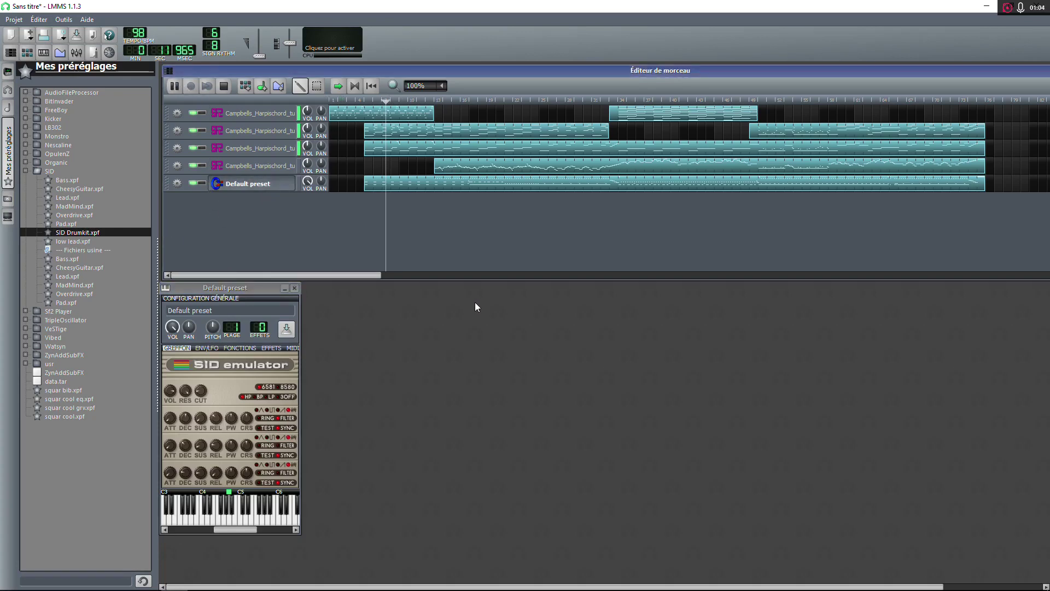
click(201, 183)
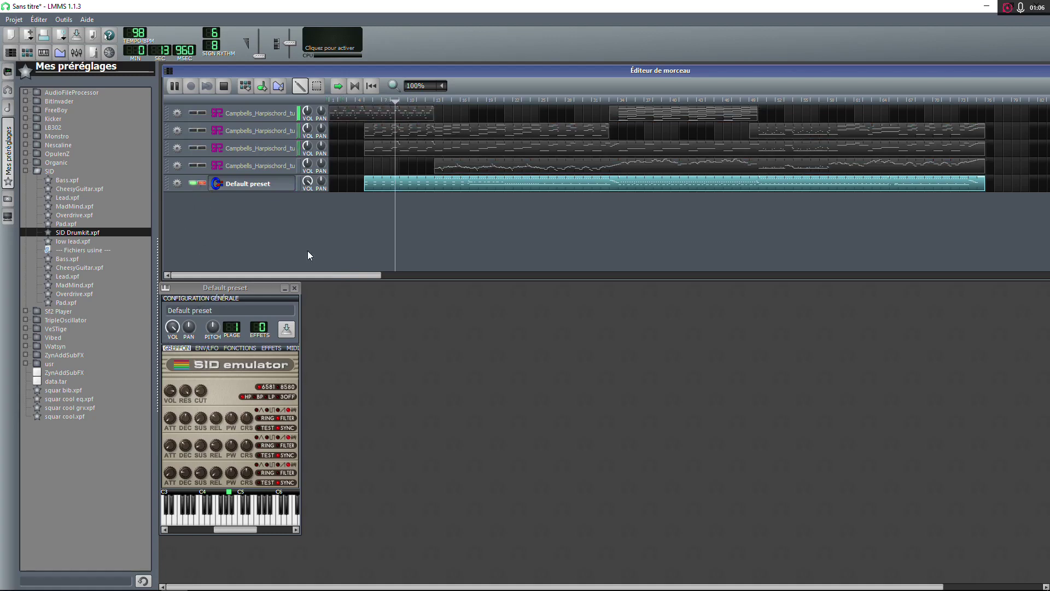
click(487, 100)
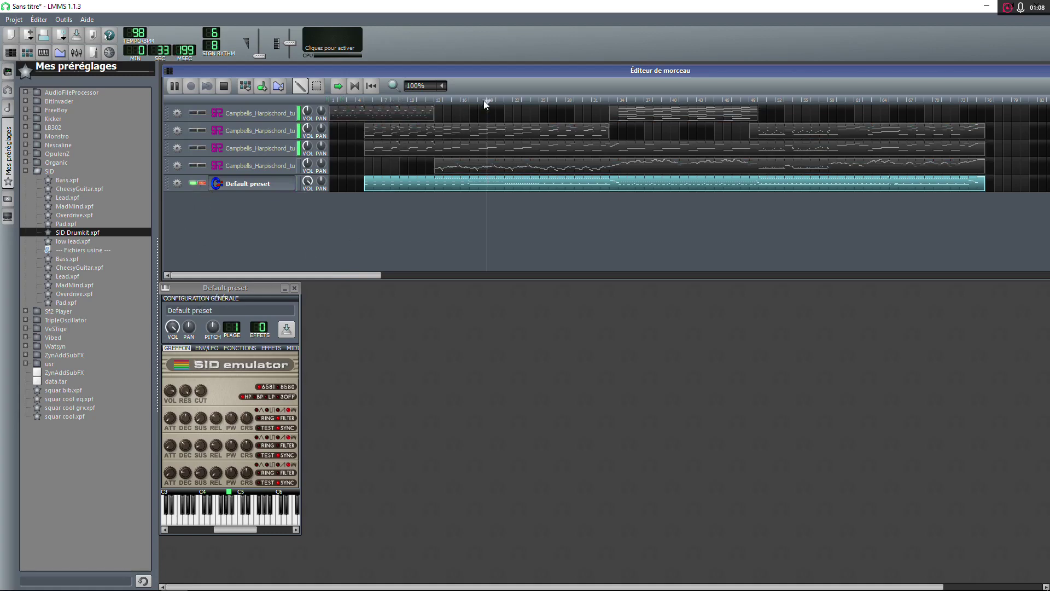
key(space)
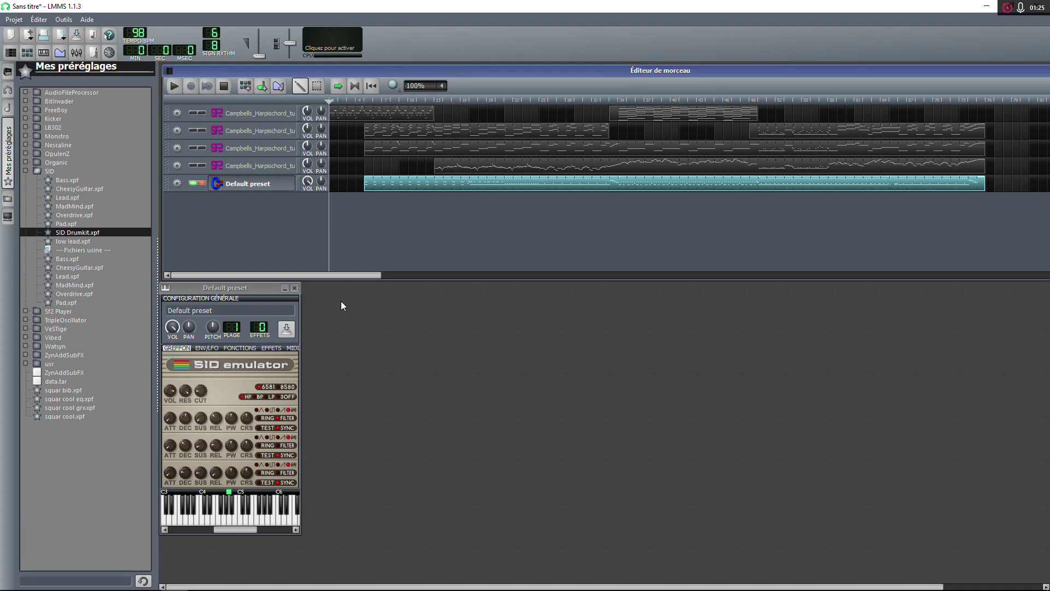
Solo the fourth track instead of the fifth and listen to it from the start of its clip
click(197, 166)
click(197, 183)
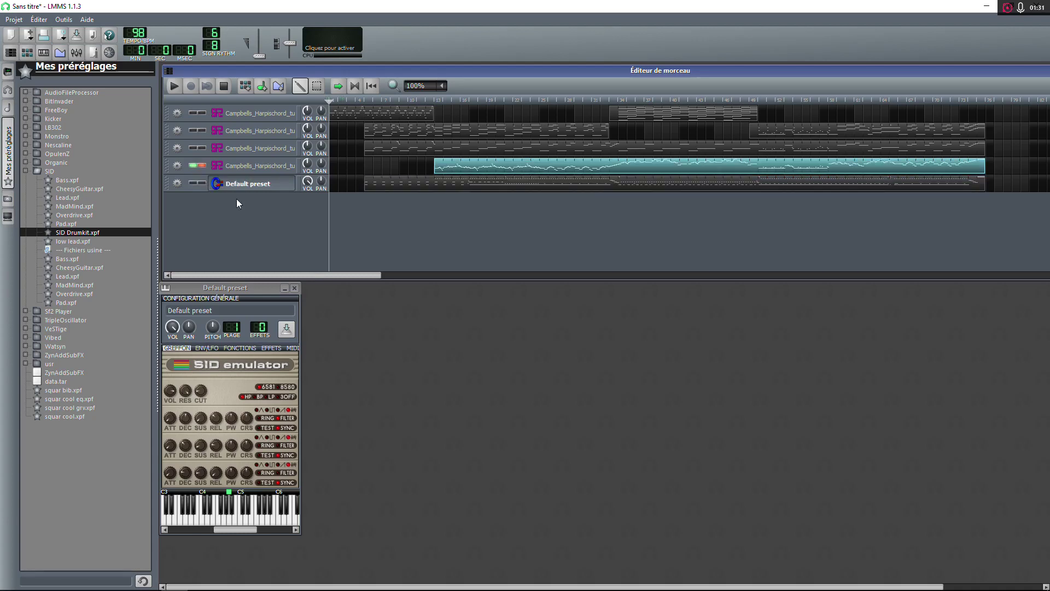
click(438, 99)
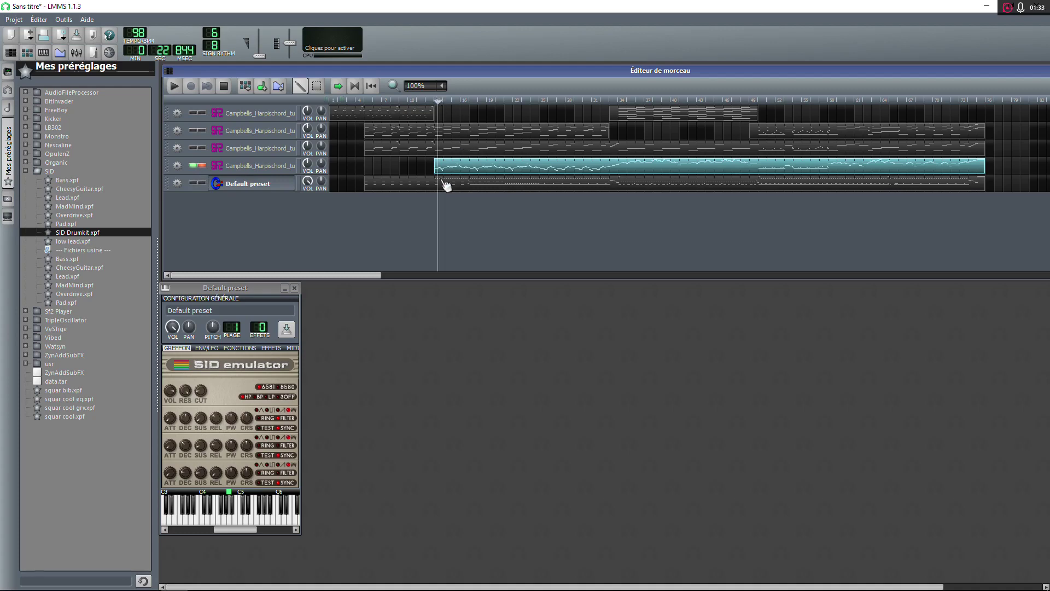
click(173, 87)
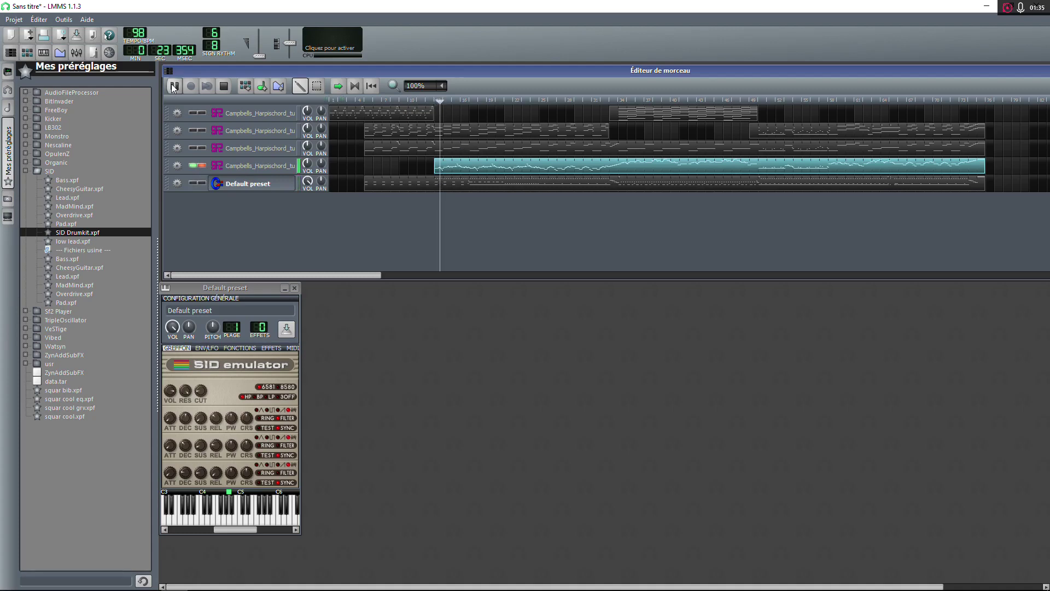
click(176, 88)
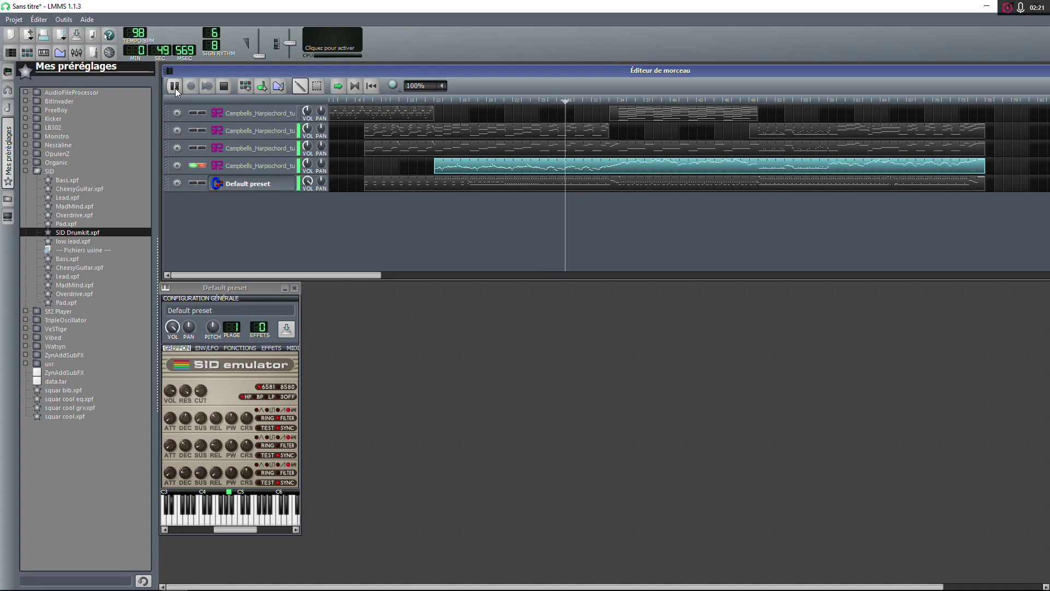
click(175, 88)
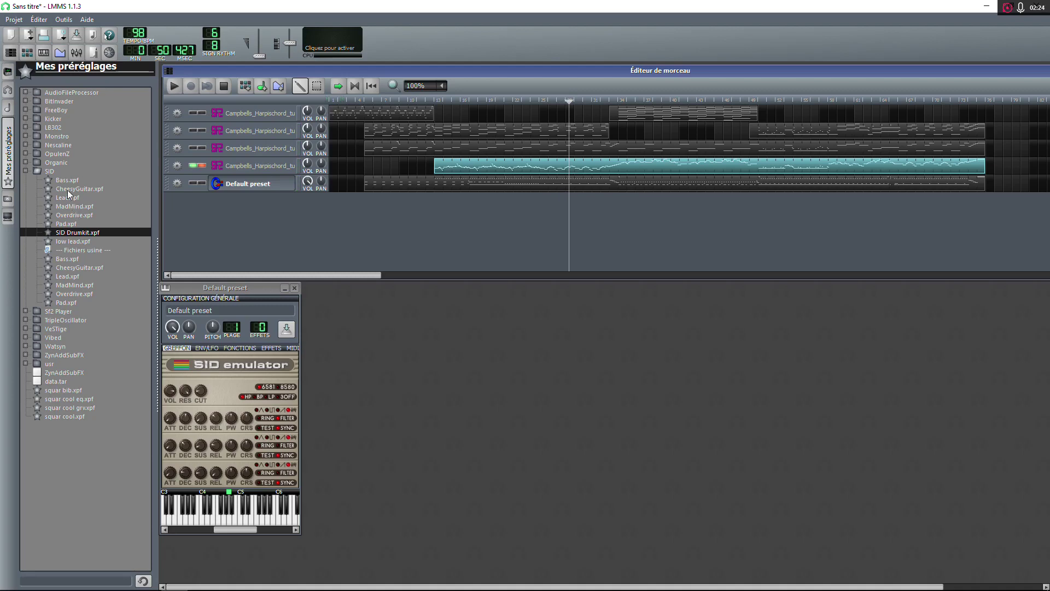
Audition the SID preset Pad.xpf on the fourth track, and replace it with Lead.xpf
drag(67, 224, 247, 168)
click(175, 86)
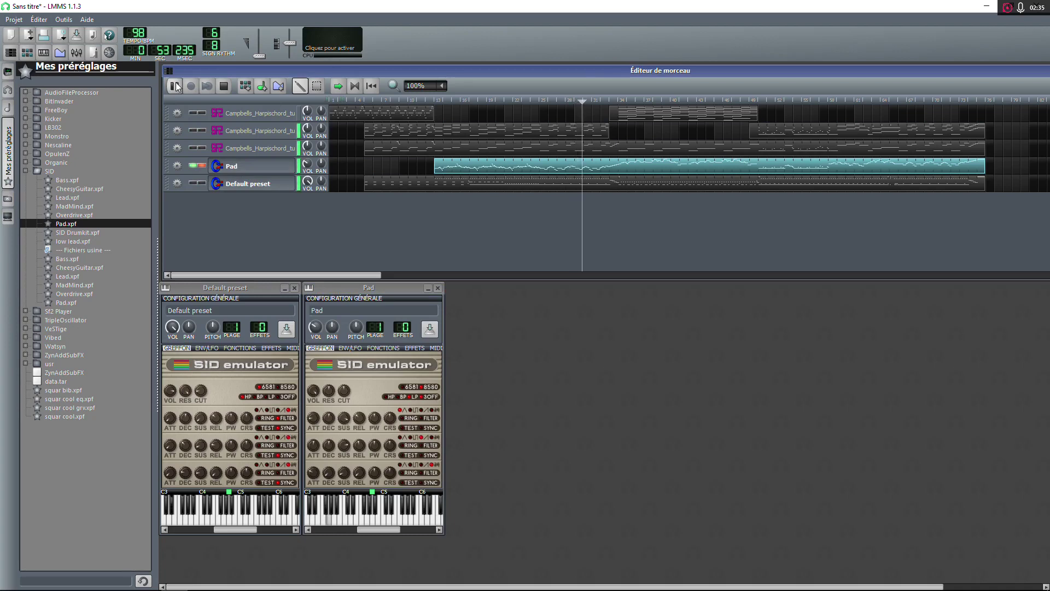
drag(66, 198, 219, 166)
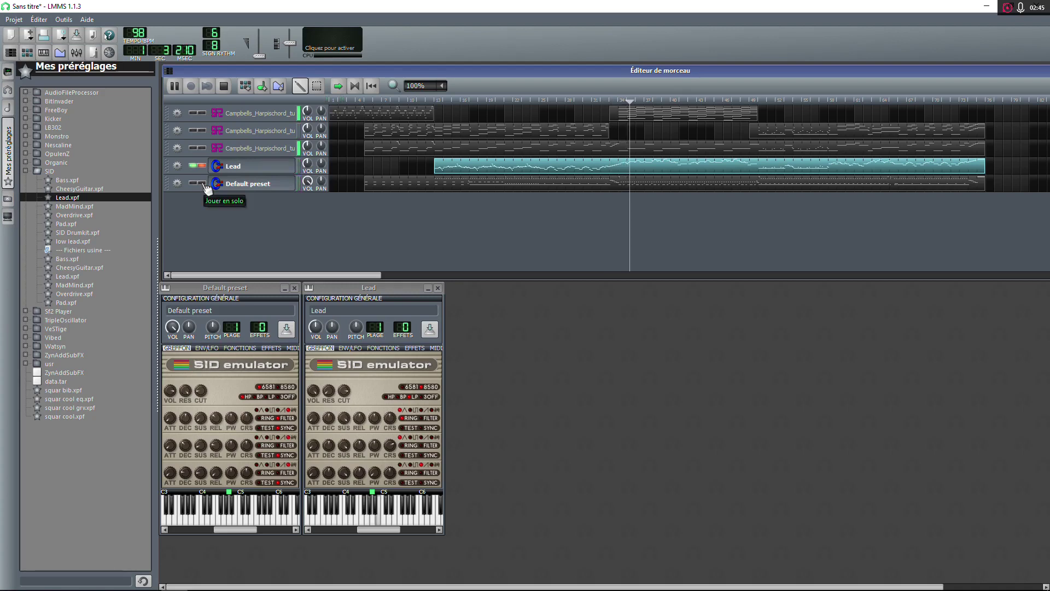
Play the fourth and fifth tracks together, raise the fourth track's volume, and stop playback
click(207, 184)
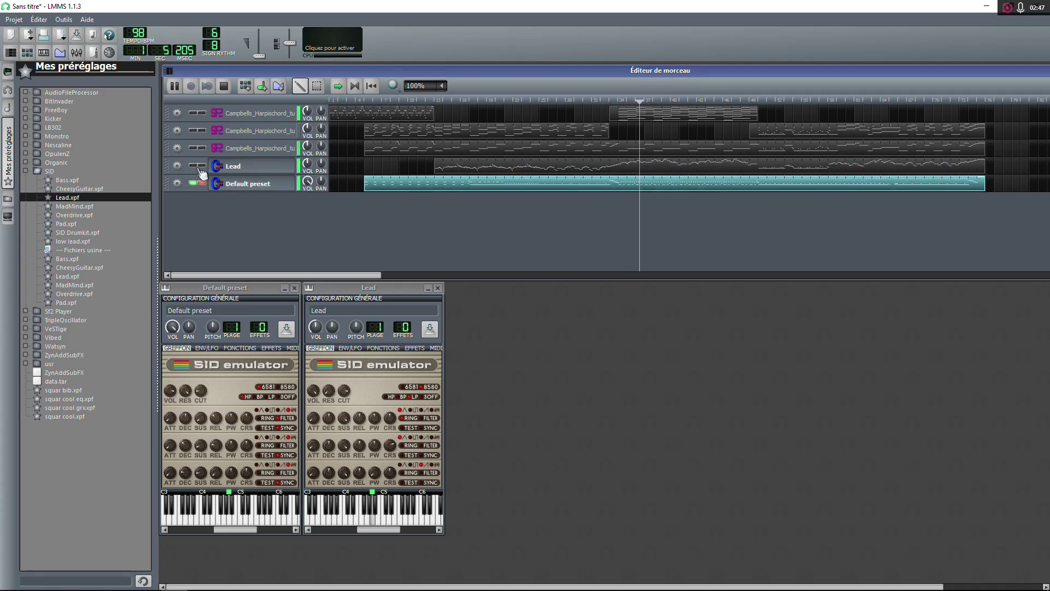
click(193, 165)
drag(307, 163, 308, 156)
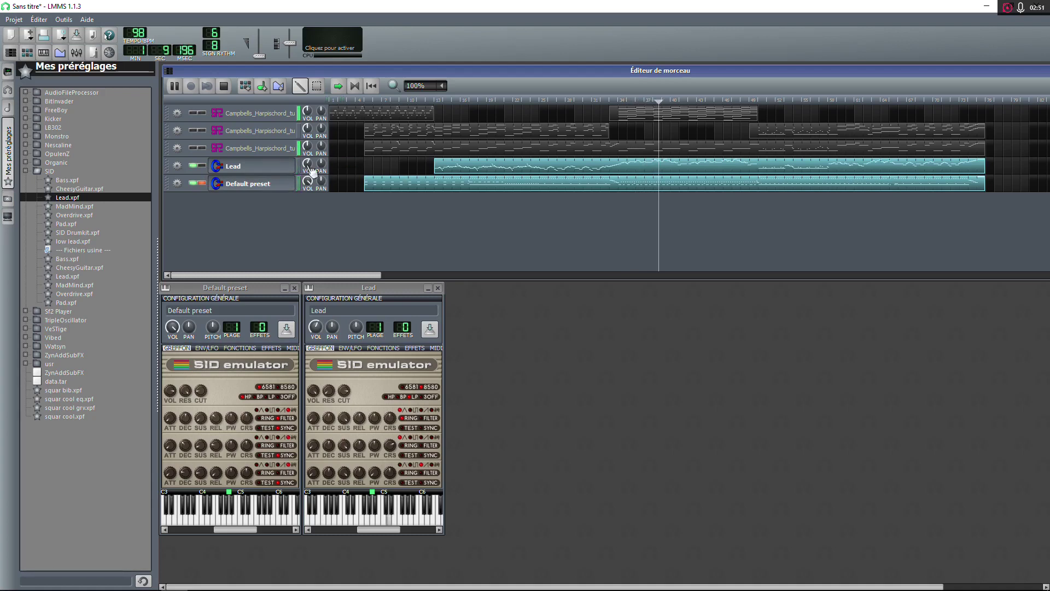
click(224, 85)
Solo the third track, listen to it from its start, and load the SID preset Bass.xpf onto it
click(198, 148)
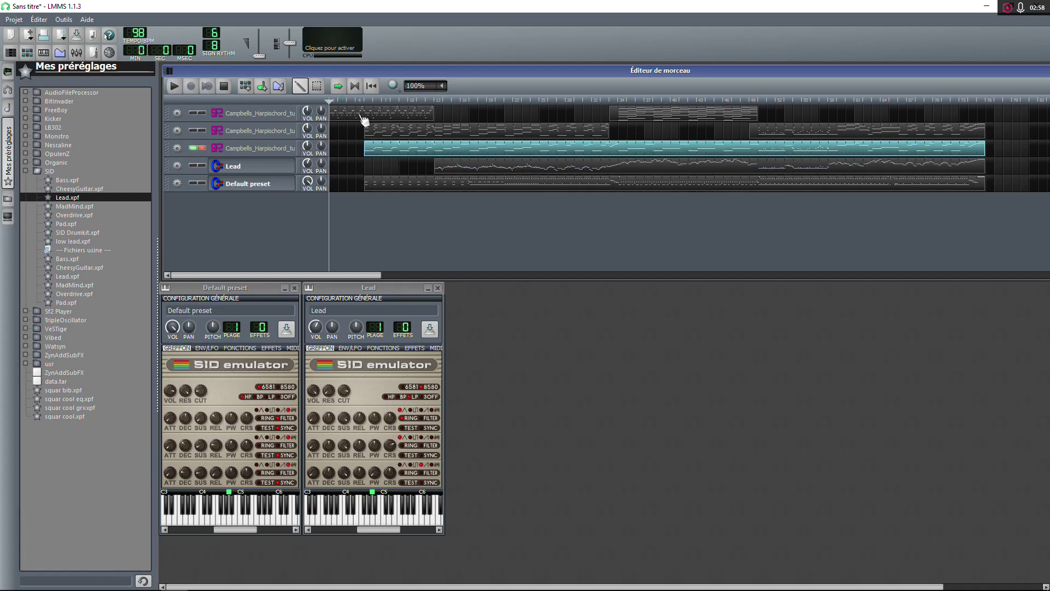
click(369, 101)
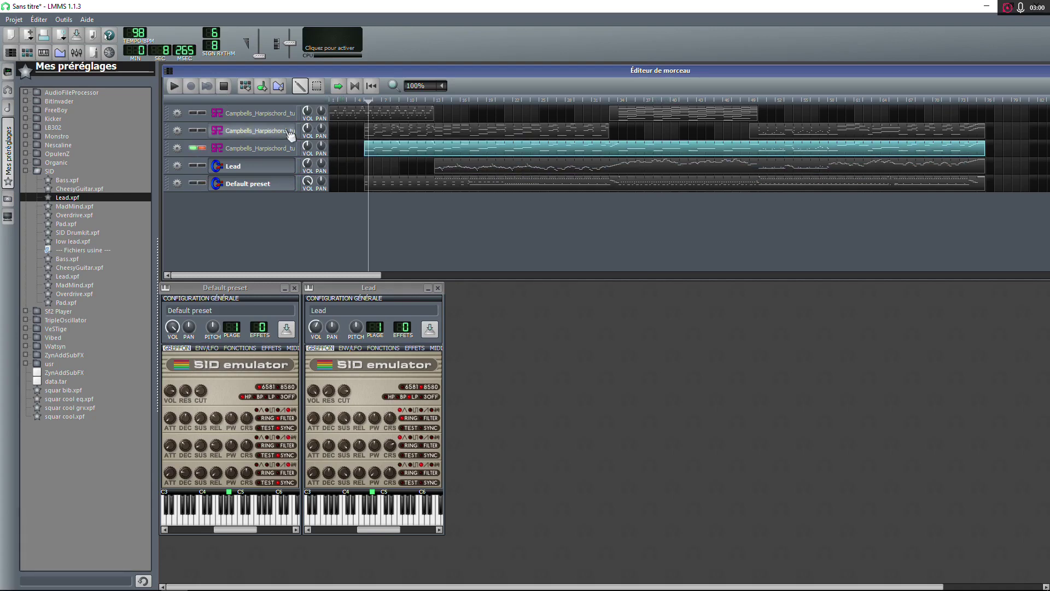
click(173, 87)
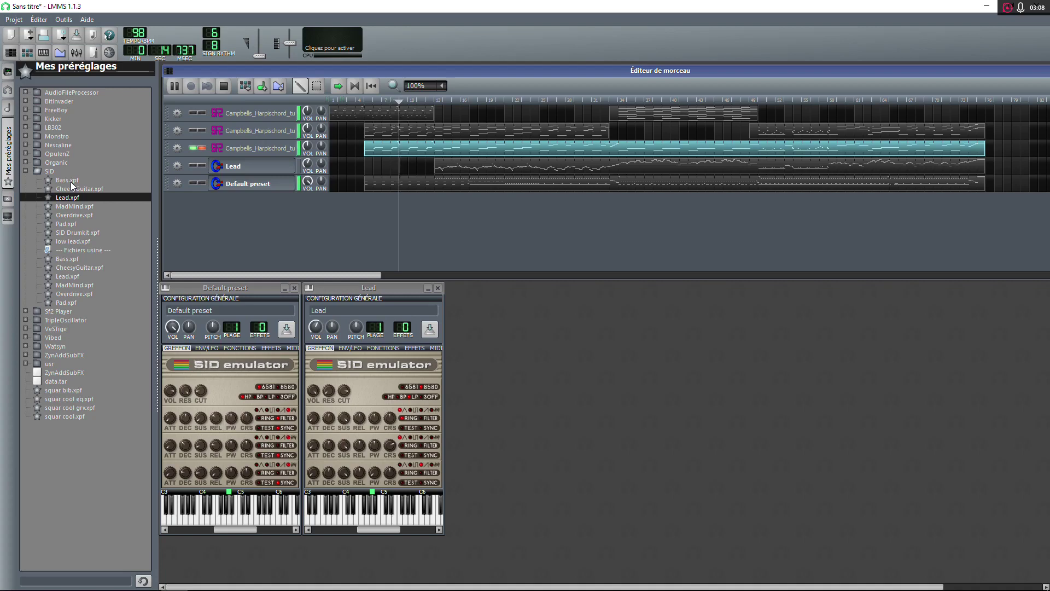
drag(71, 182, 251, 147)
click(204, 147)
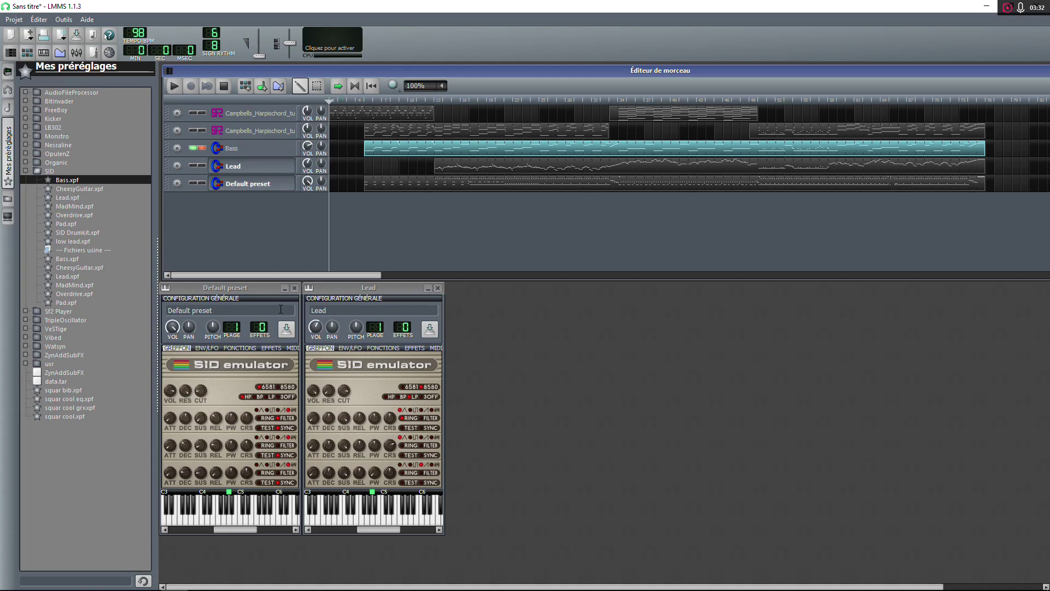
Replace the second track's instrument with VeSTige and load the Genny Beta VST plugin into it
click(26, 110)
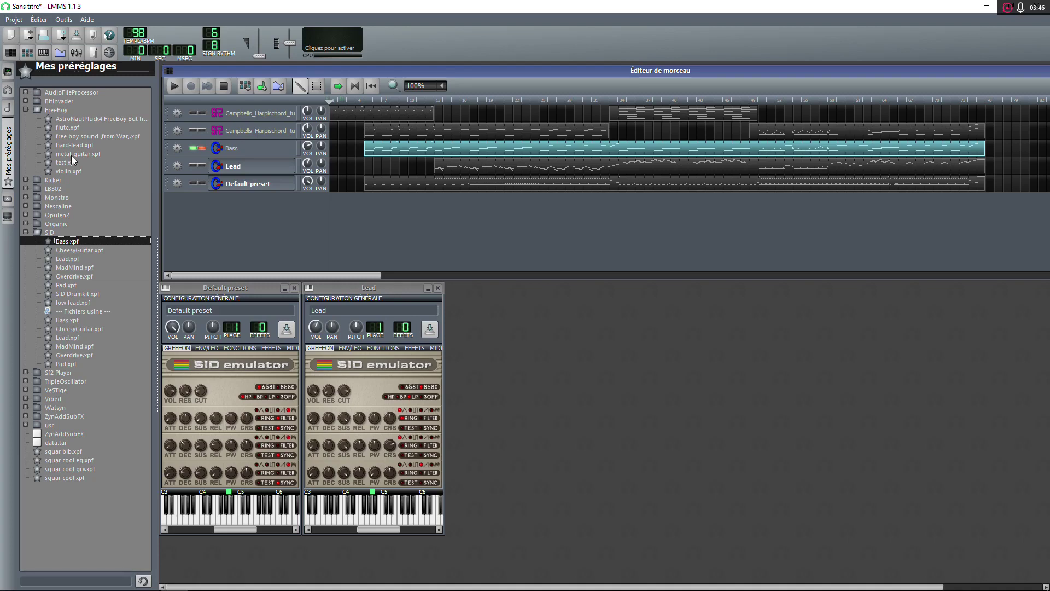
click(8, 89)
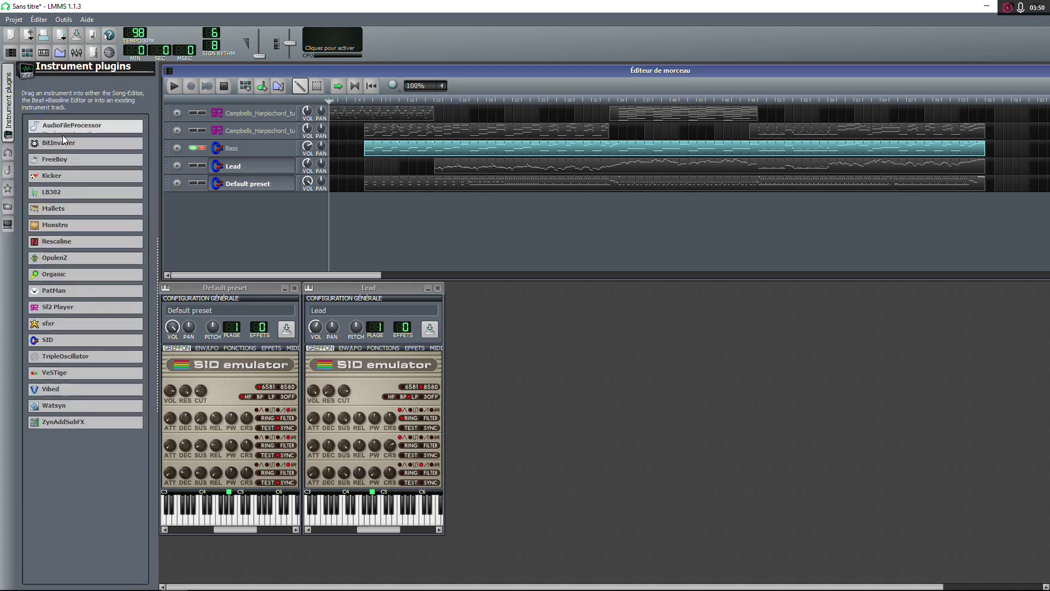
mouse_move(76, 377)
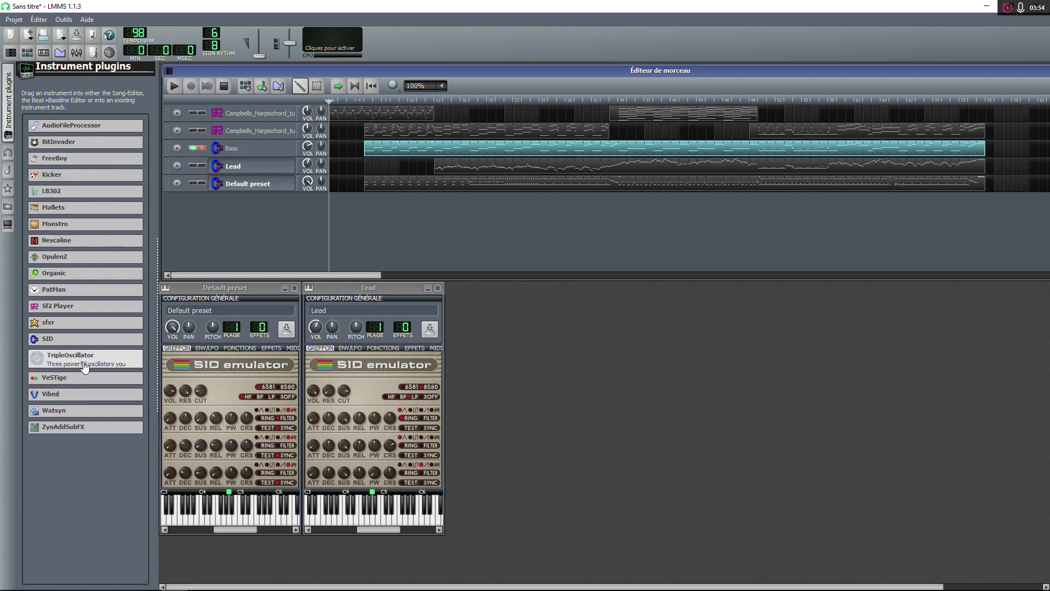
drag(54, 371, 247, 136)
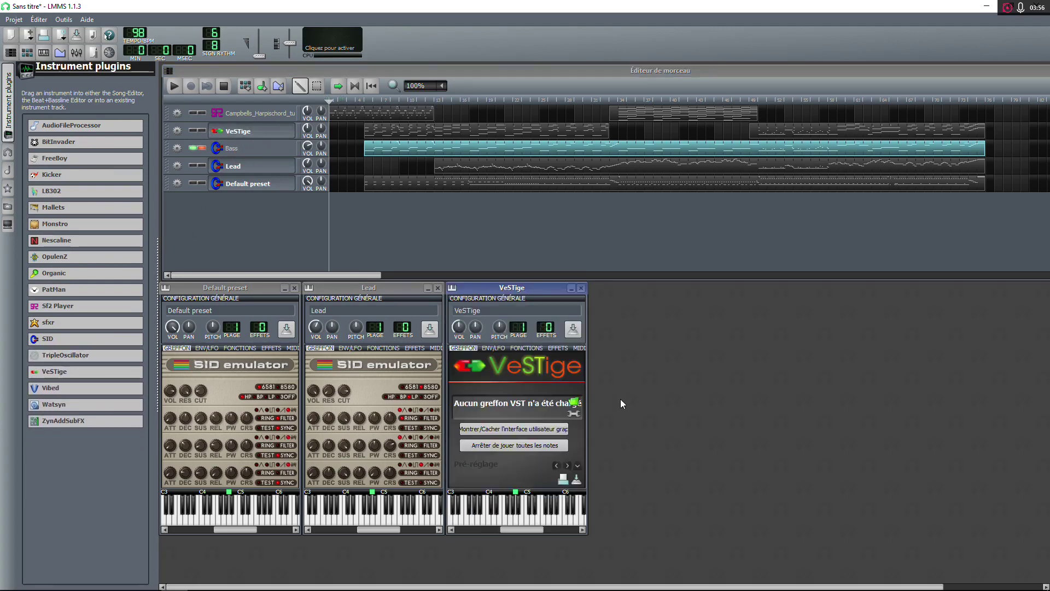
click(574, 405)
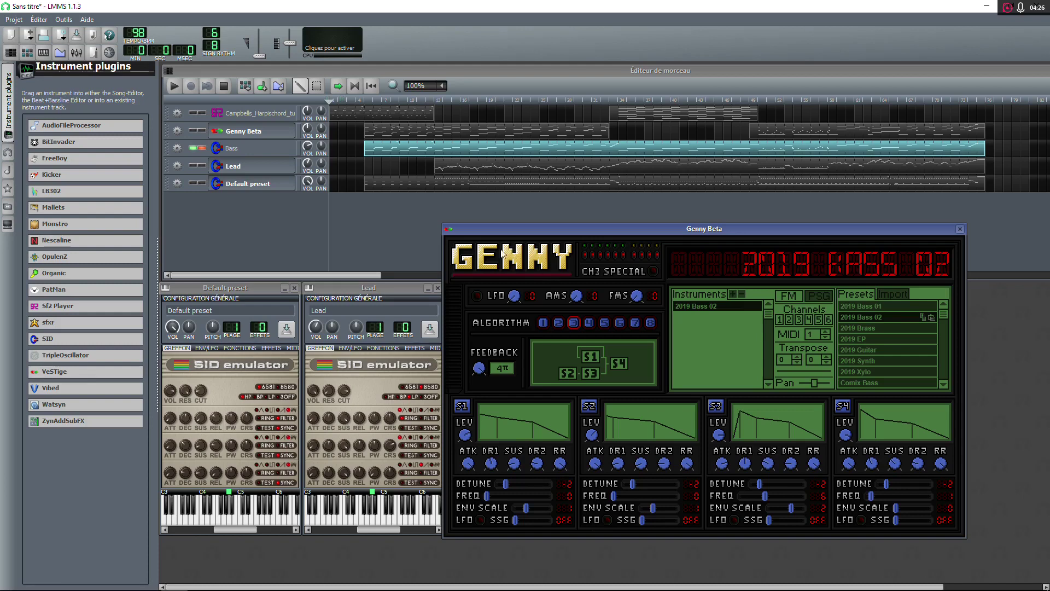
Play from the second track's clip start and audition Genny's 2019 Brass, 2019 Guitar and 2019 Synth presets on that track
click(371, 100)
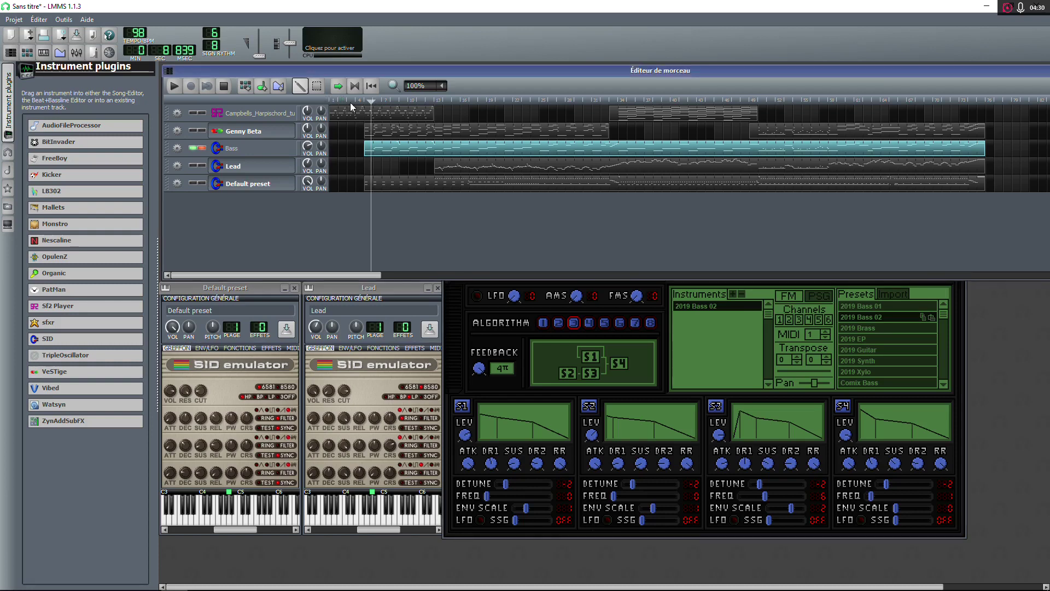
click(174, 90)
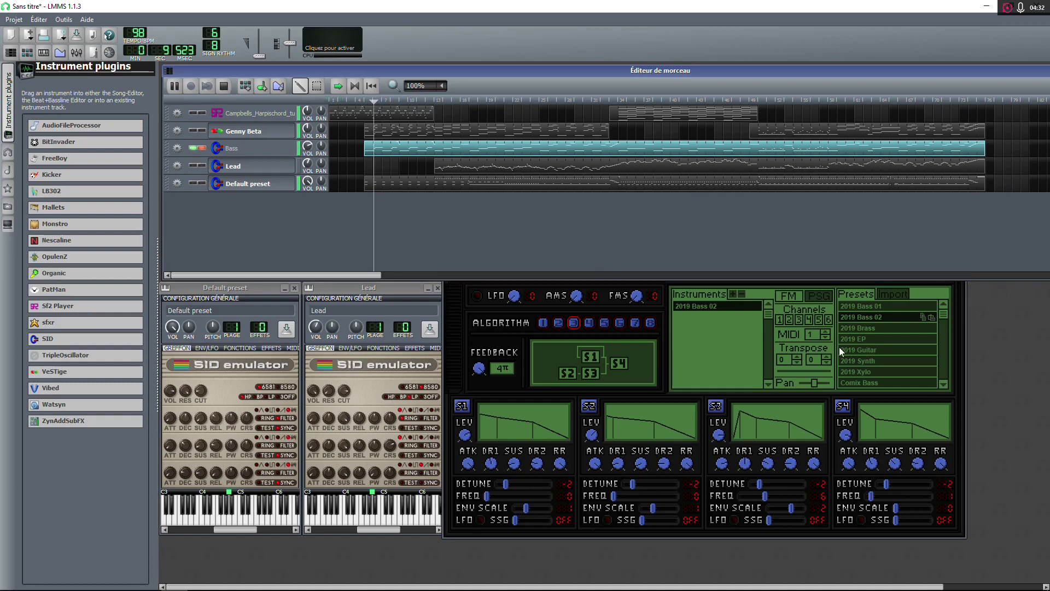
click(884, 329)
click(897, 351)
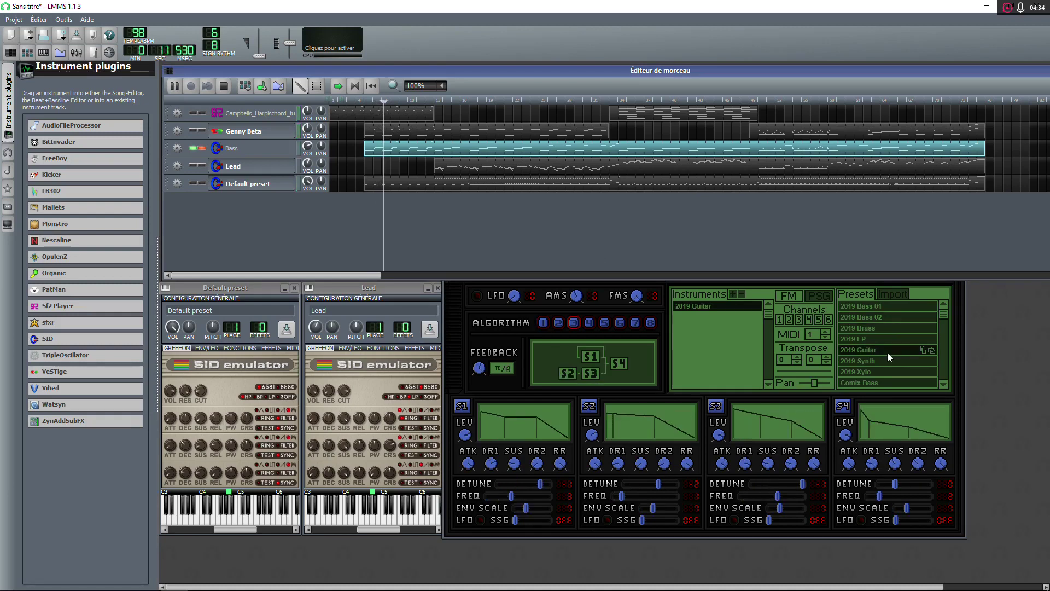
click(883, 361)
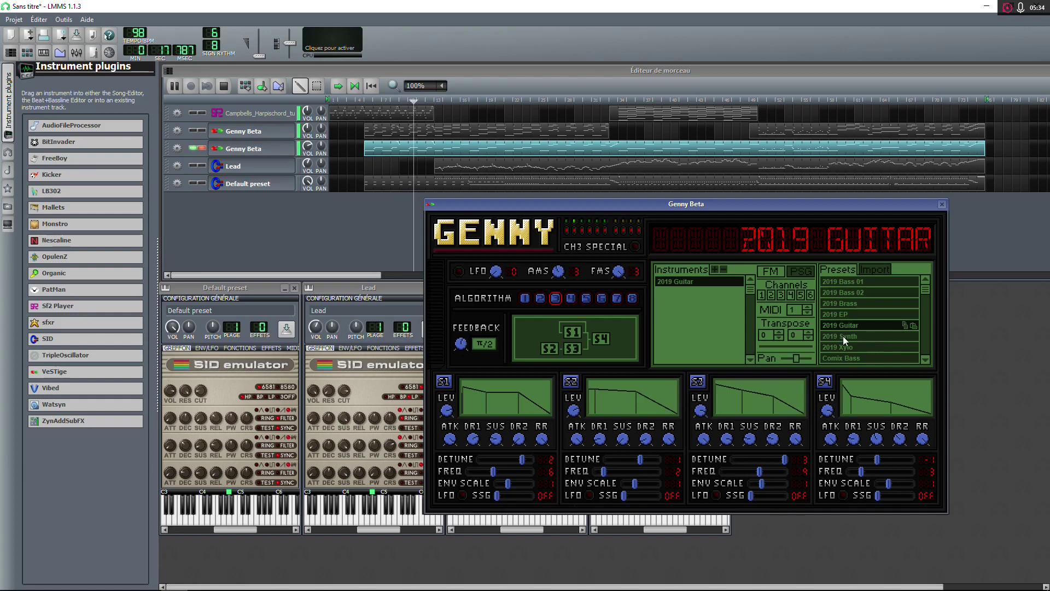
Try Genny's 2019 Synth preset with algorithm 5 on the third track, and load 2019 Bass 01 instead
click(856, 337)
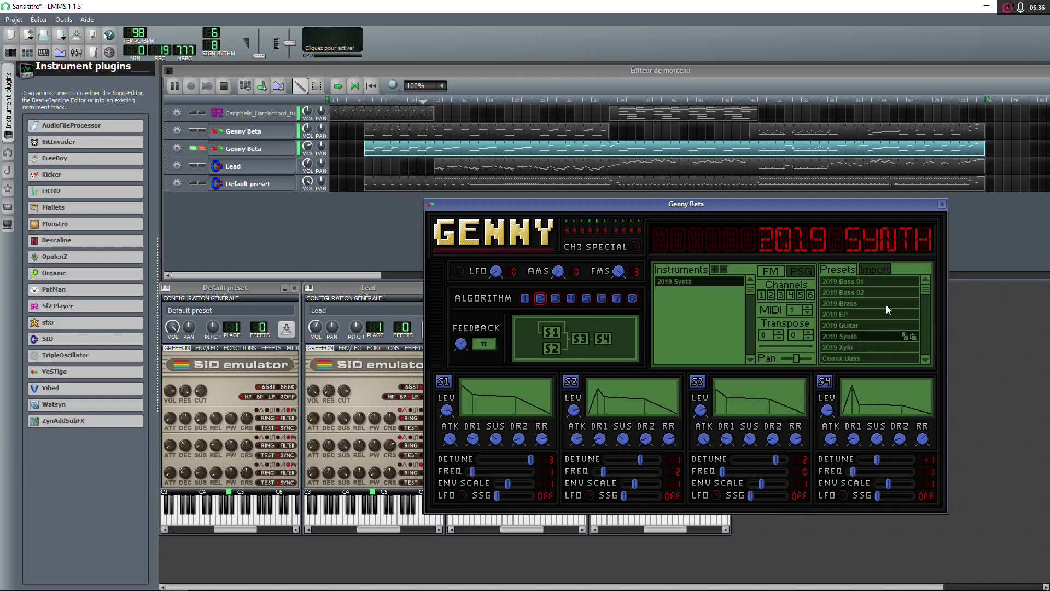
click(586, 300)
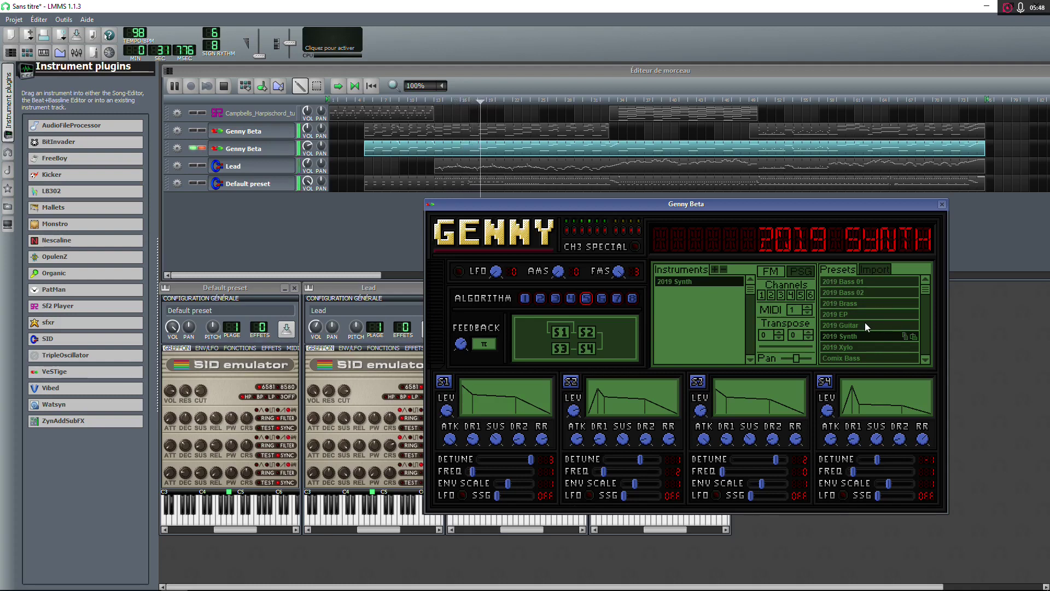
click(860, 283)
Audition algorithms 4 to 7 and 2 on the third track's Genny, set algorithm 1, and adjust the track's volume
click(571, 298)
click(586, 298)
click(602, 298)
click(615, 299)
click(540, 298)
click(525, 299)
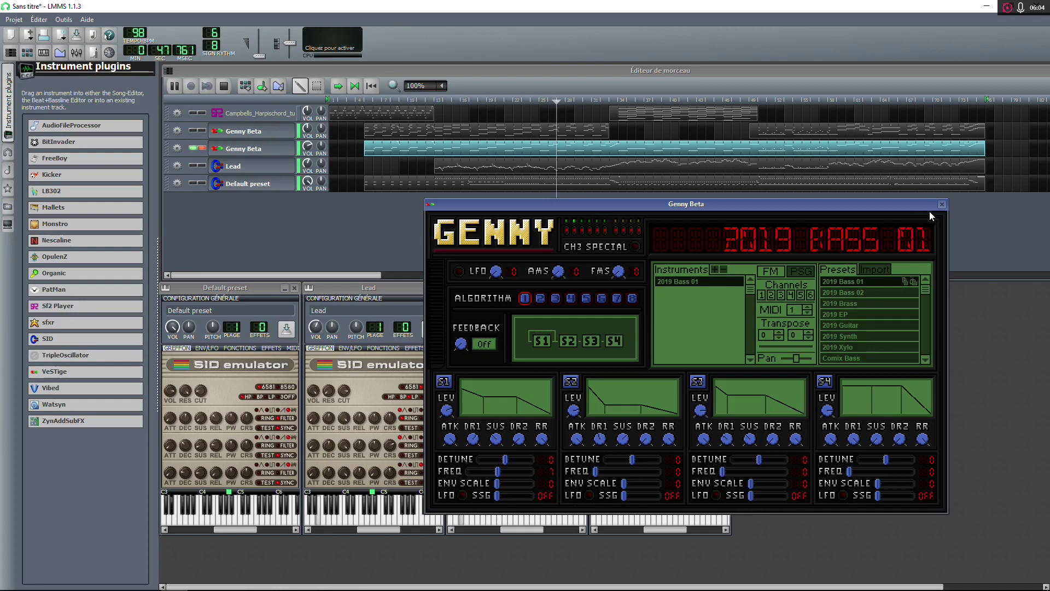
click(942, 205)
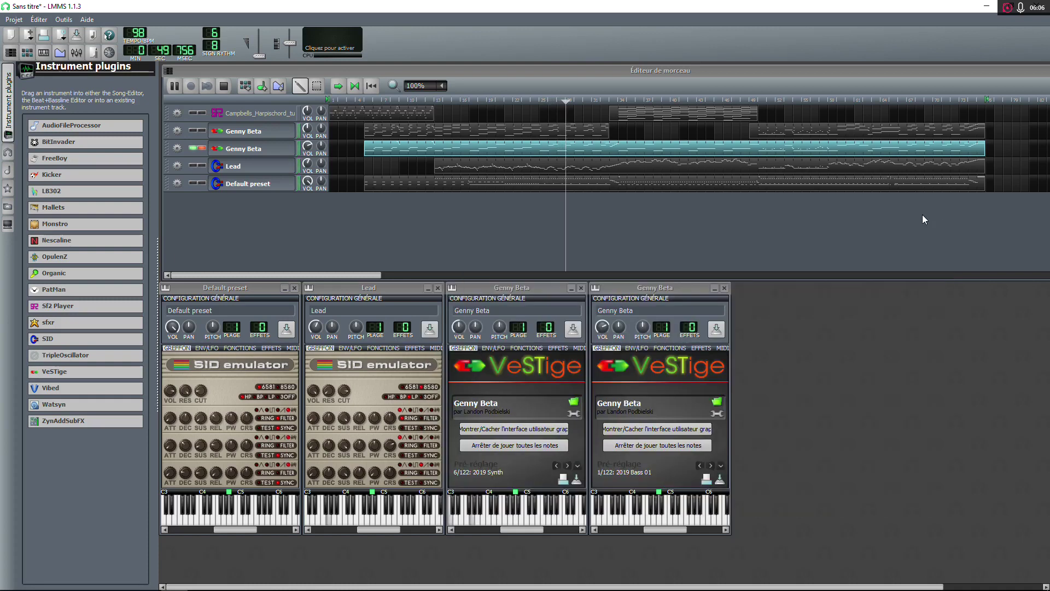
click(308, 146)
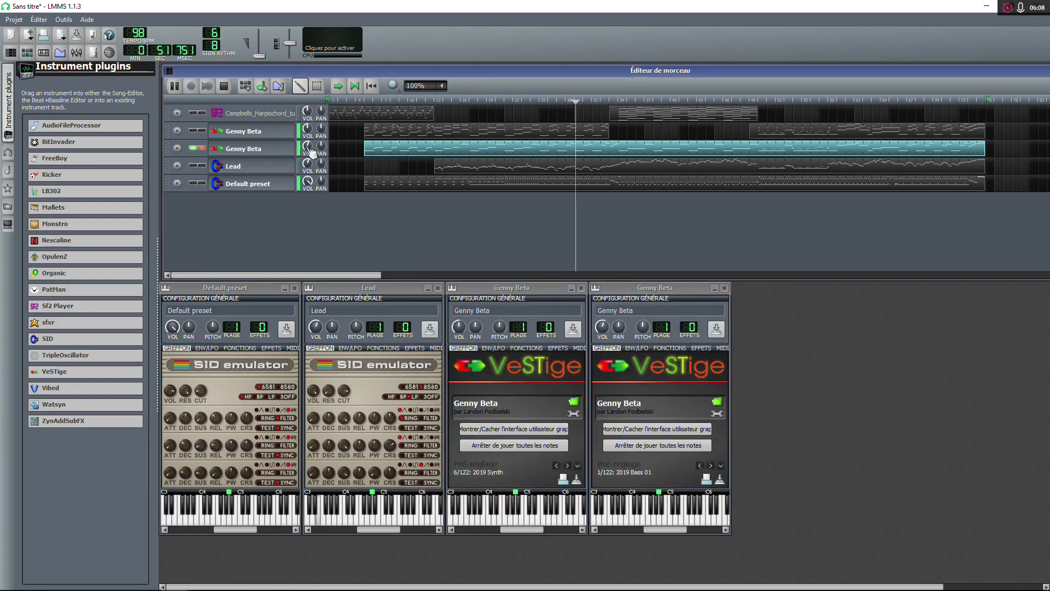
Solo the second track instead of the third, replay it from its clip start, and set its Genny algorithm to 1
click(202, 148)
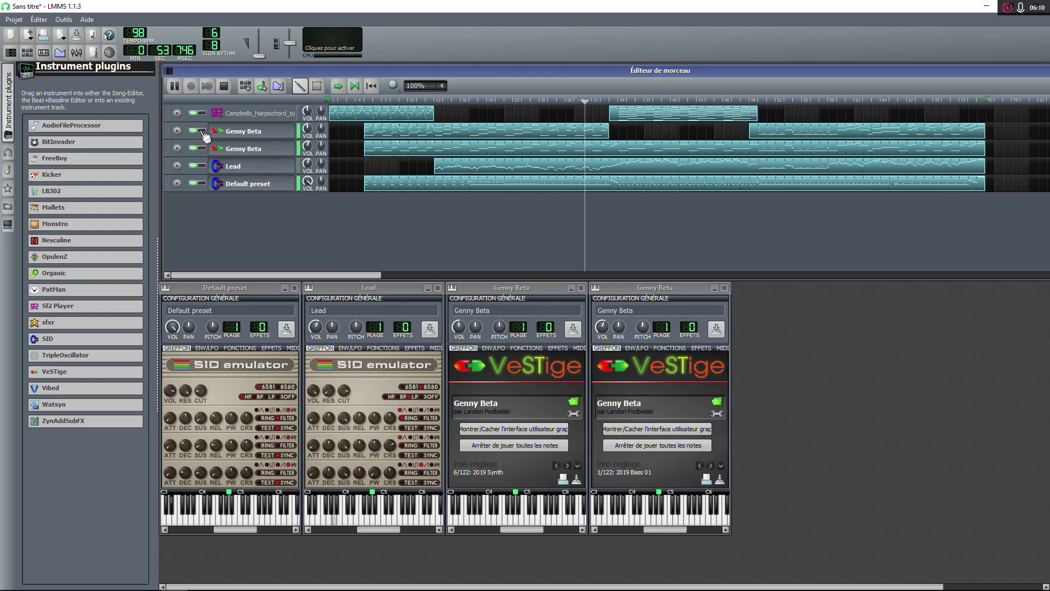
click(201, 130)
click(372, 98)
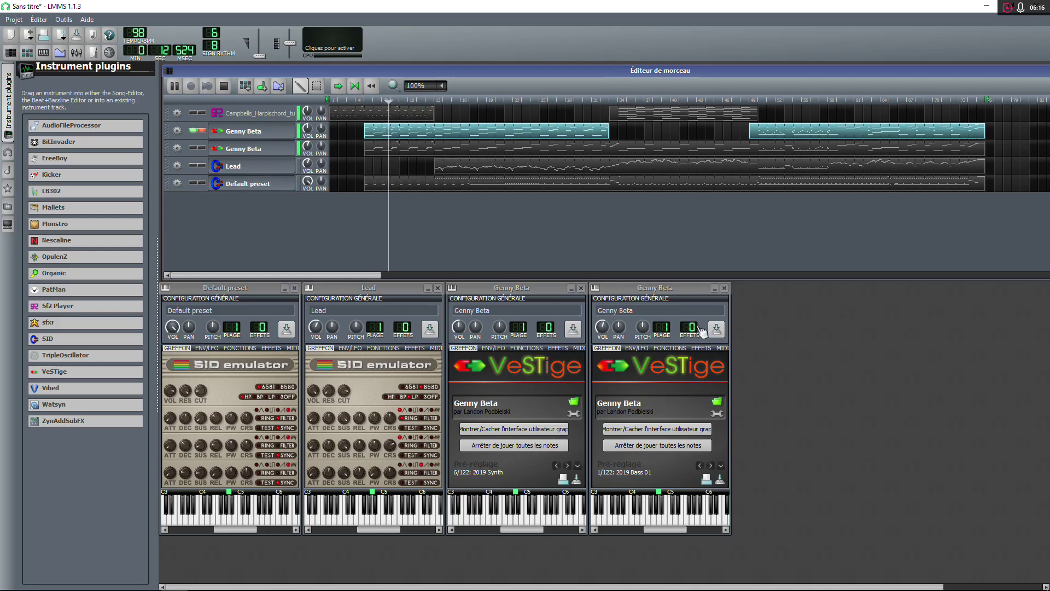
click(514, 434)
click(514, 433)
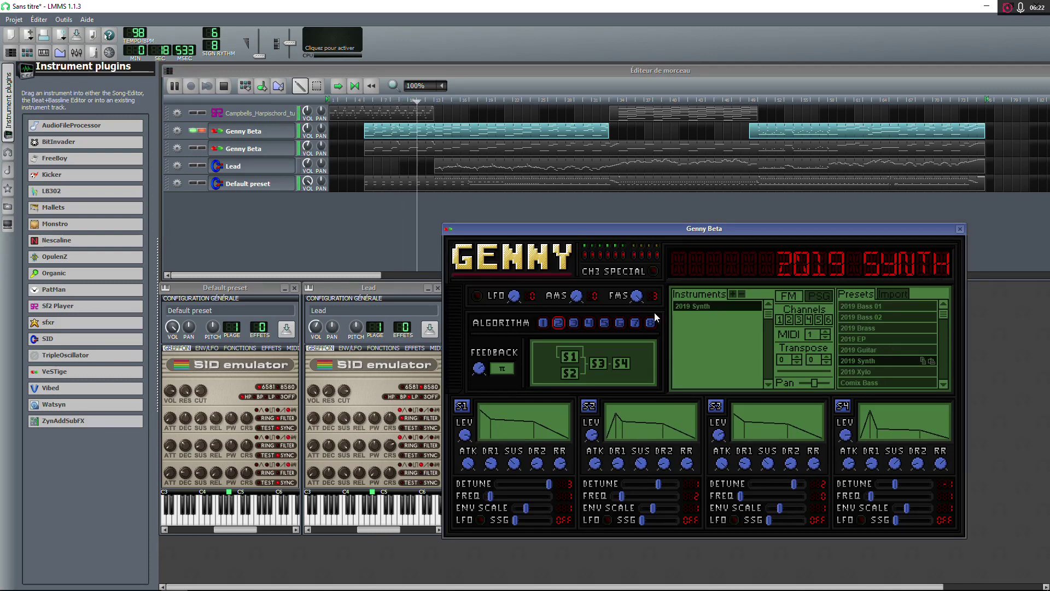
click(544, 322)
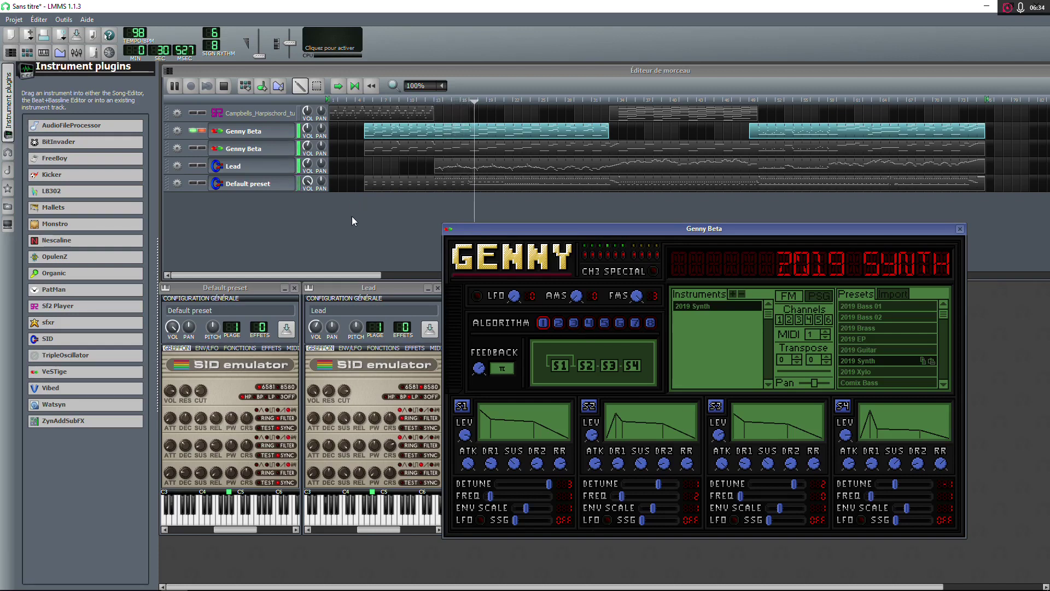
click(960, 229)
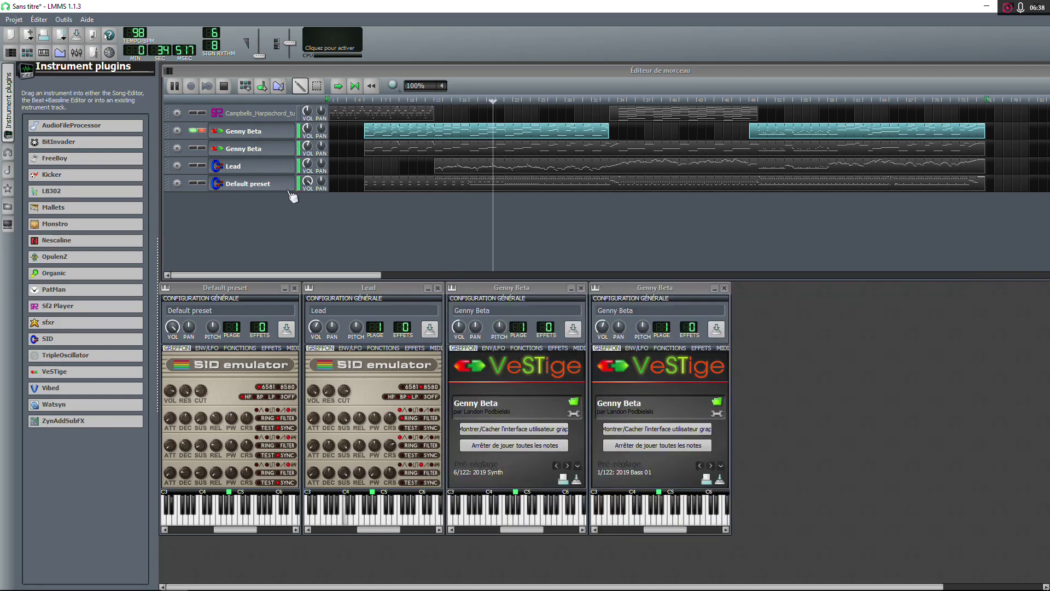
Play the second to fifth tracks together and raise the Lead track's volume
click(197, 148)
click(194, 130)
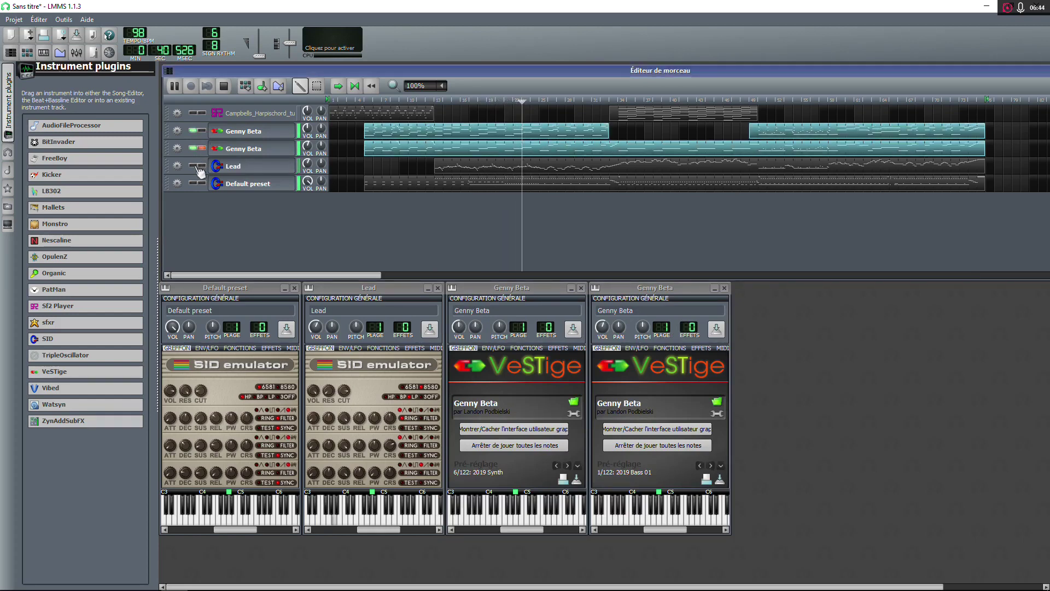
click(193, 165)
click(194, 183)
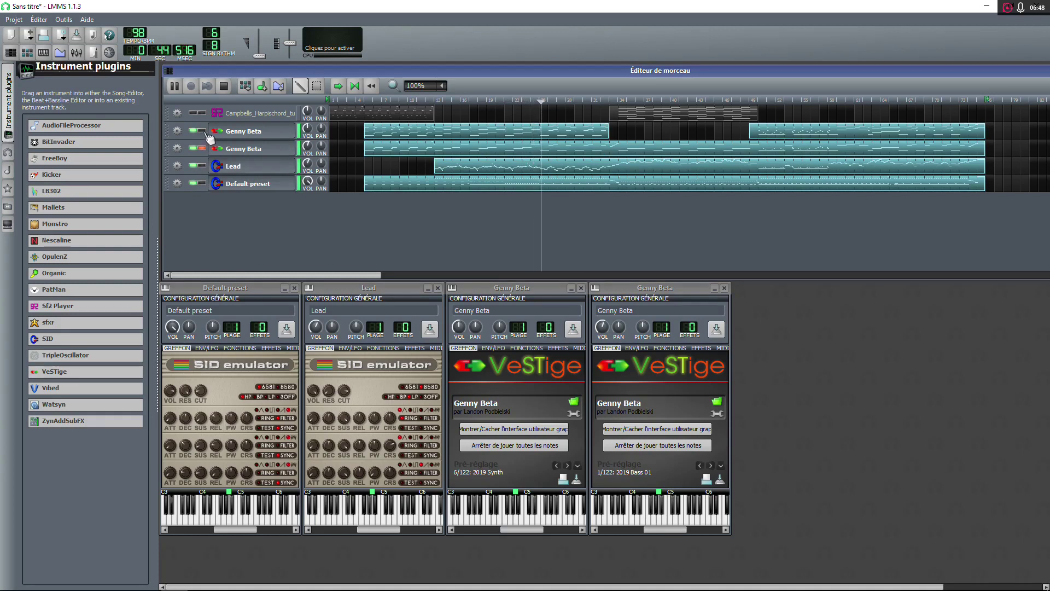
drag(307, 163, 307, 157)
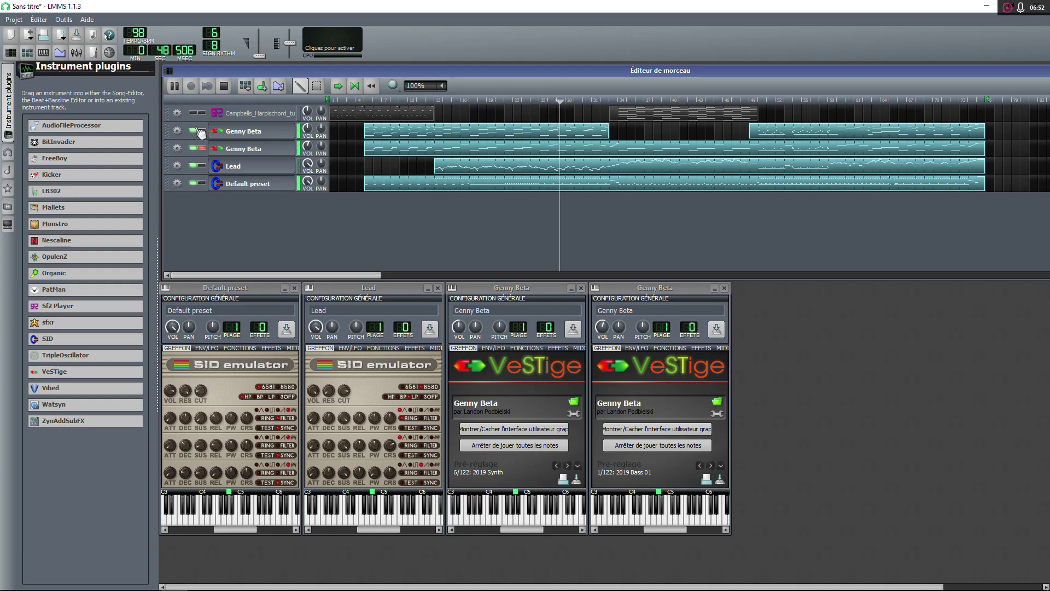
Compare the mix with and without the second track, and stop playback
click(194, 130)
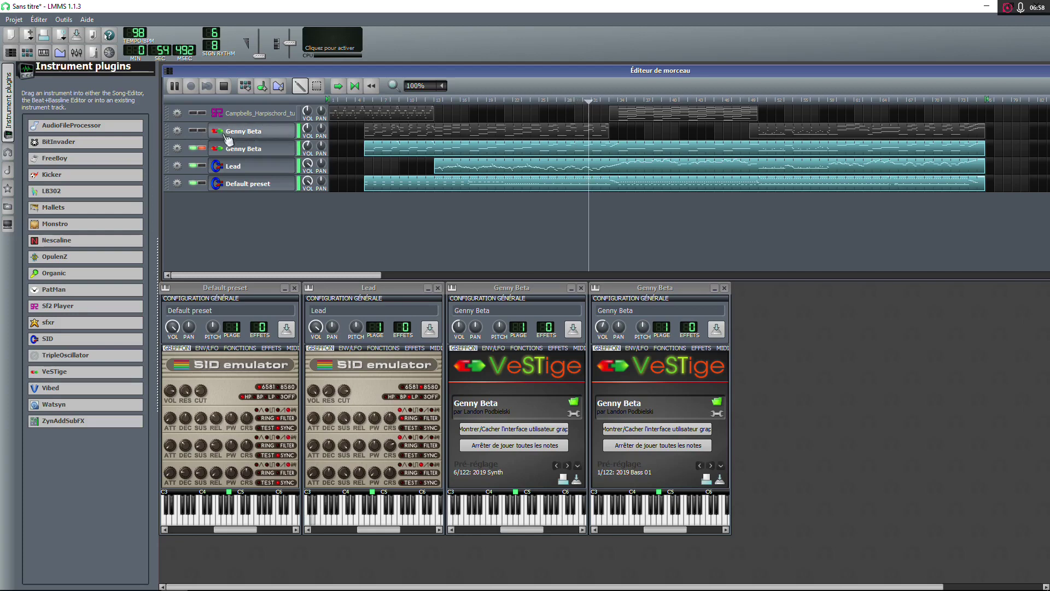
click(195, 130)
click(224, 87)
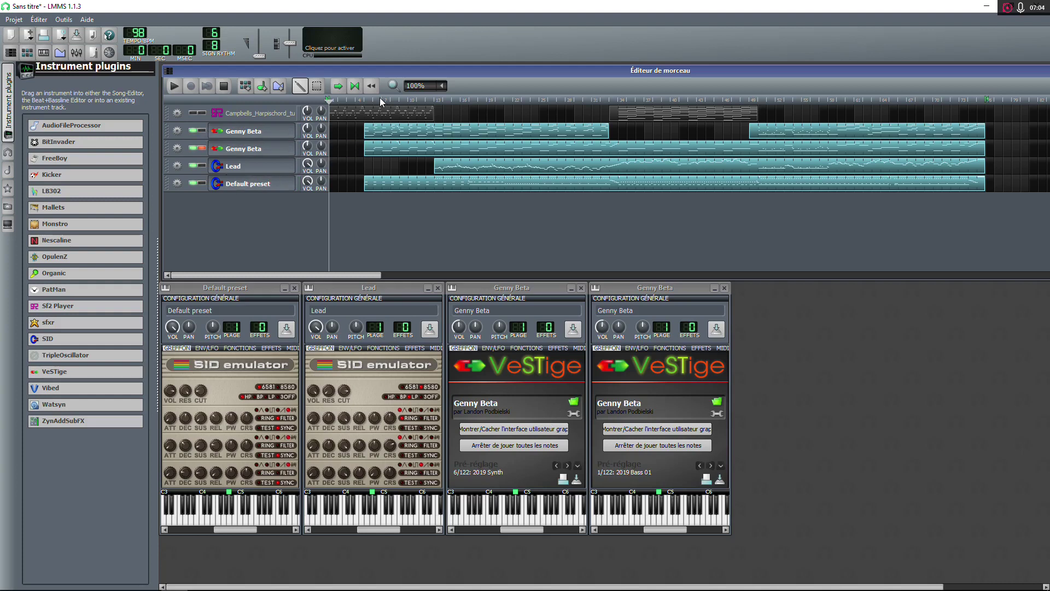
Solo the second track, open its Genny interface, and start playback
click(201, 131)
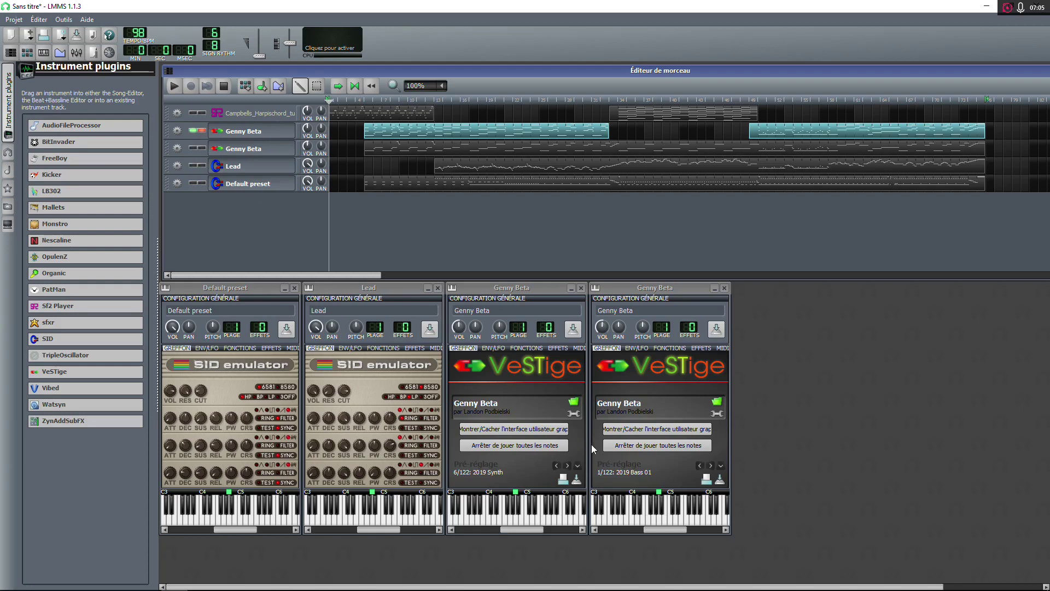
click(540, 432)
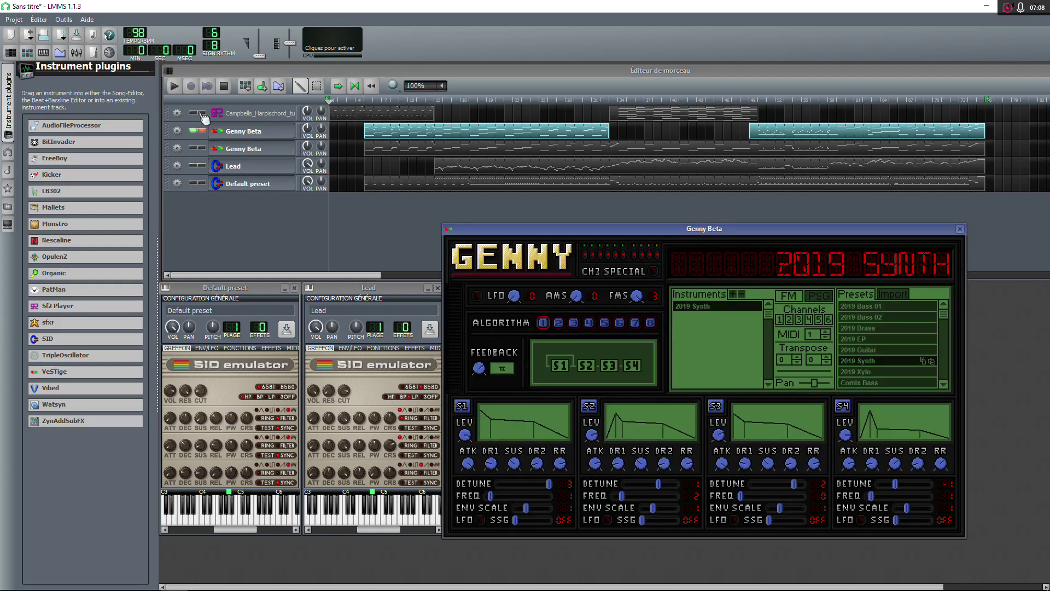
key(space)
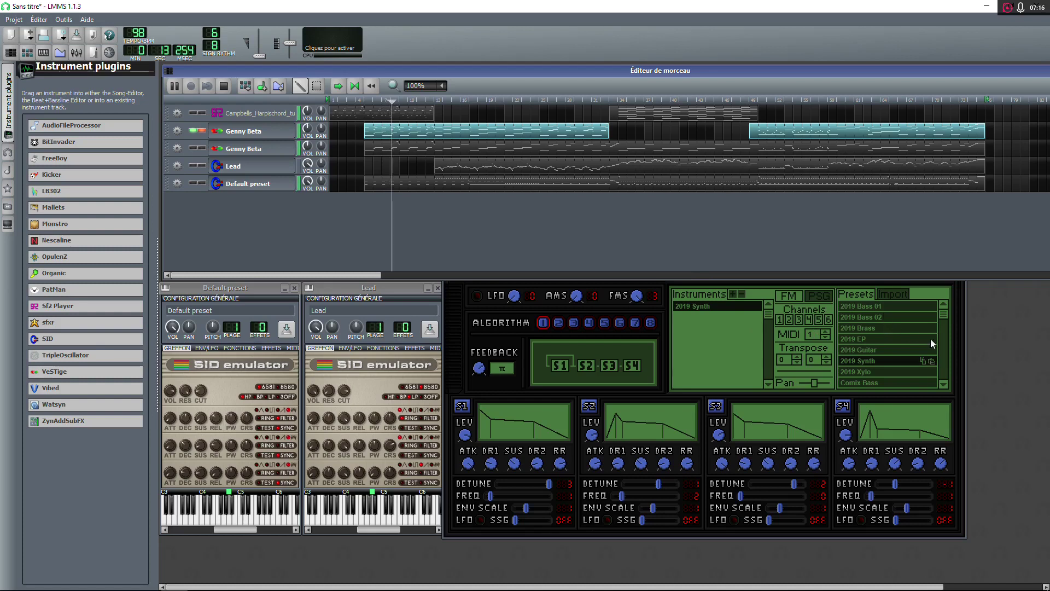
Try the Sonic Green Hill preset with algorithm 4 on the second track, and replace it with Sonic Organ 01 using algorithm 4
drag(944, 314, 947, 343)
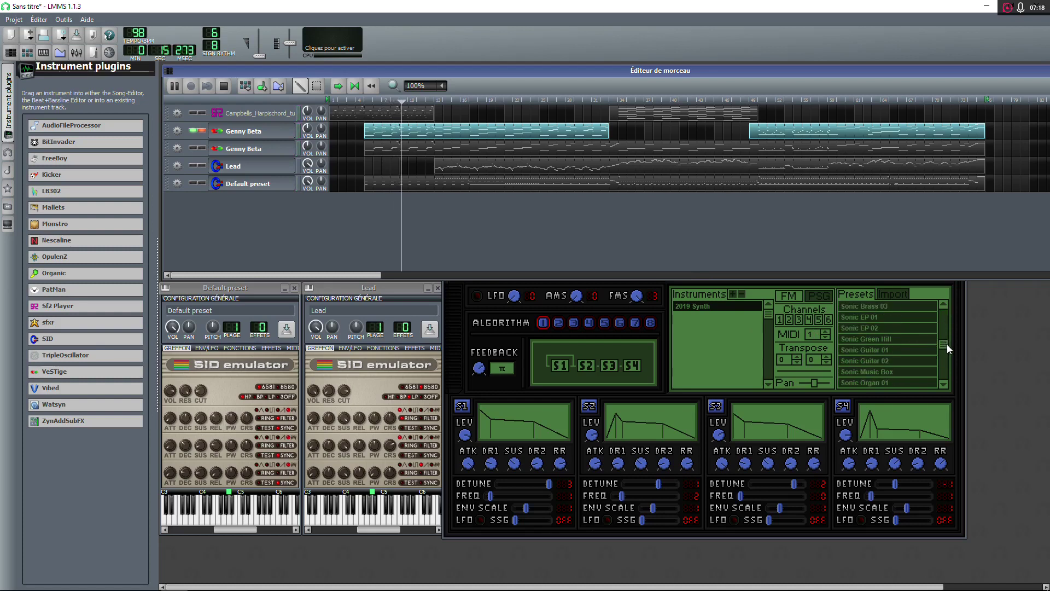
double_click(886, 339)
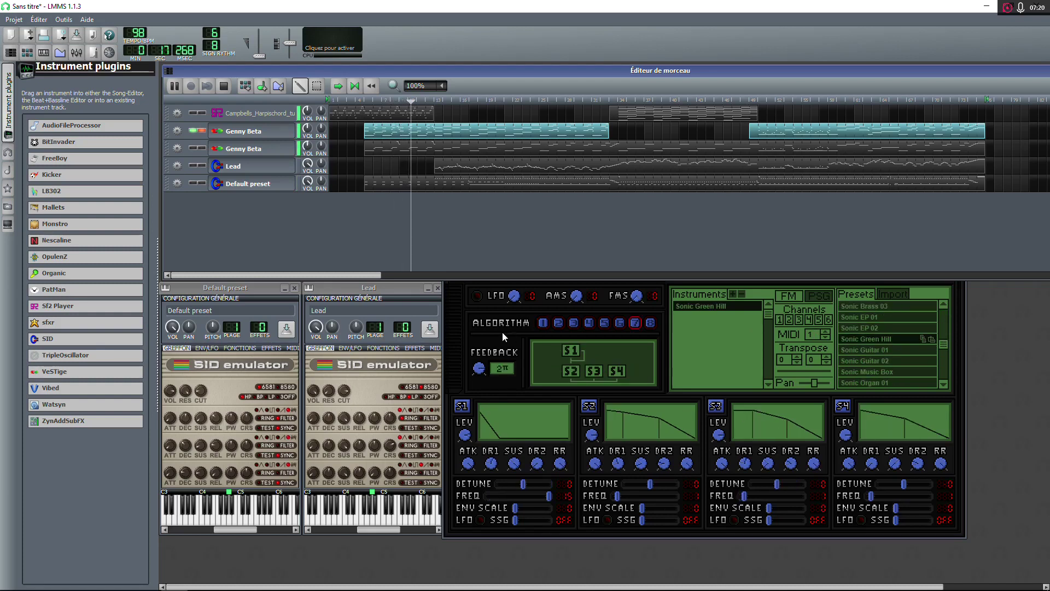
click(591, 323)
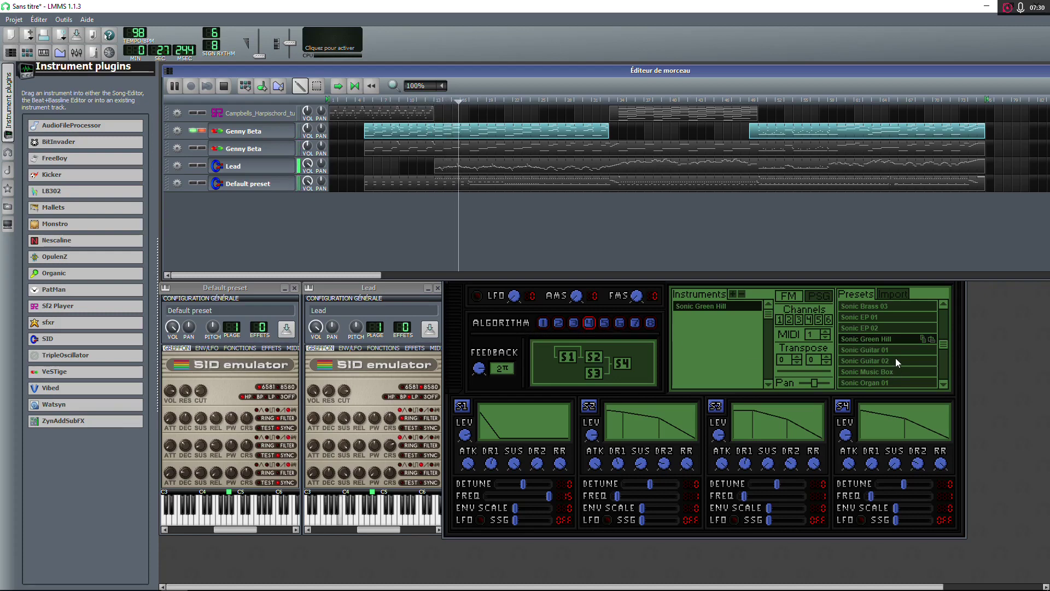
click(871, 384)
click(592, 321)
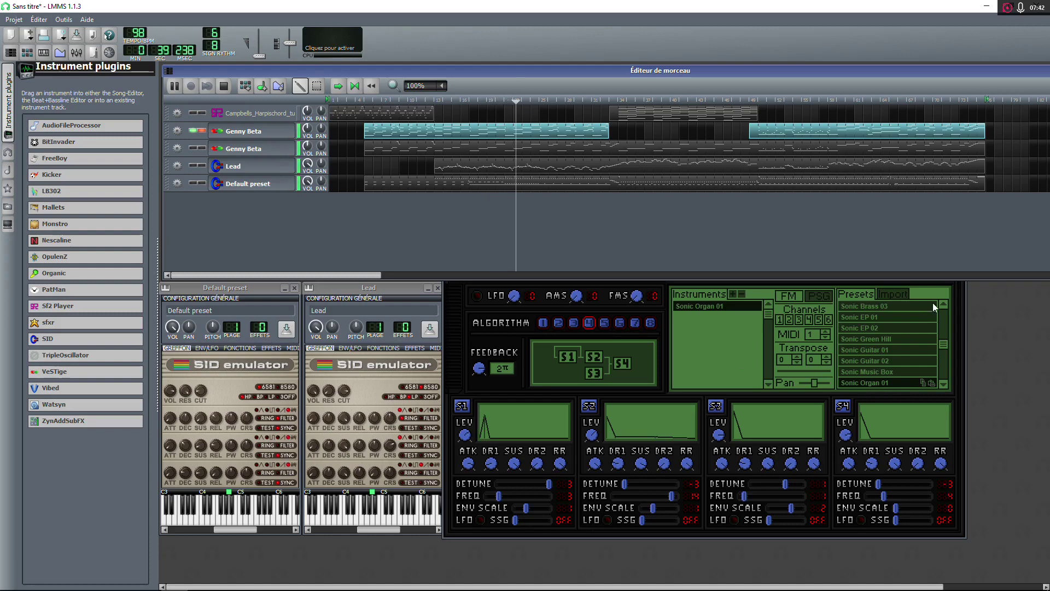
Unmute the third, fourth and fifth tracks alongside the second, and adjust the track volumes during playback
click(197, 148)
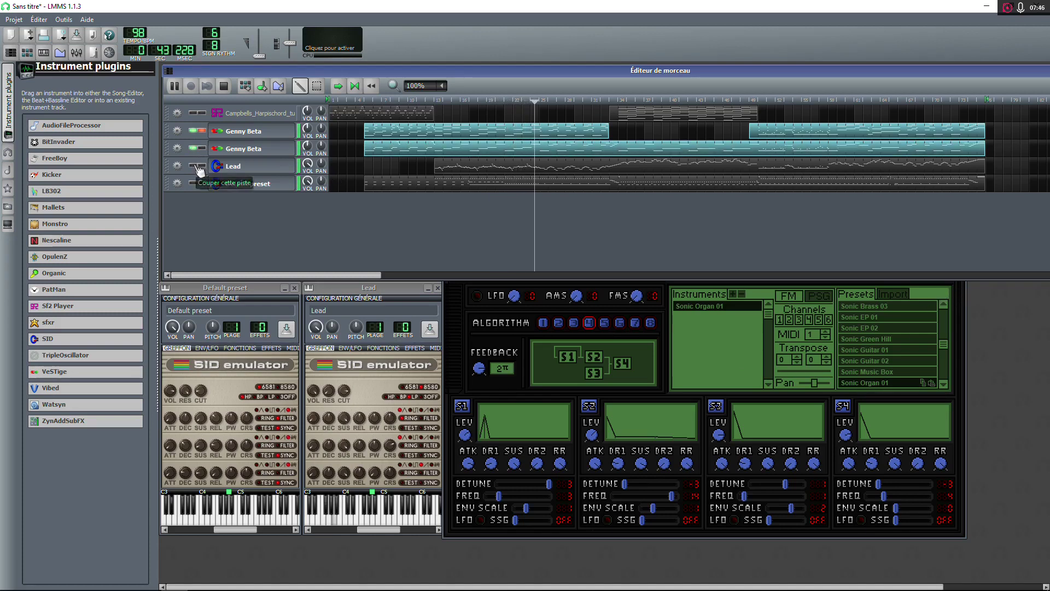
click(197, 165)
click(197, 183)
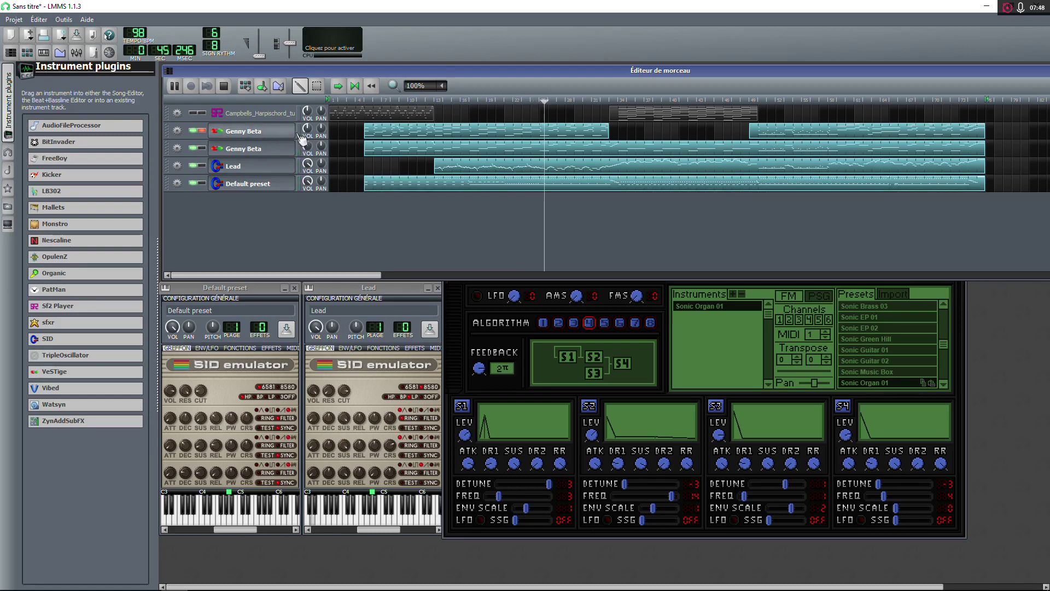
drag(307, 145, 307, 120)
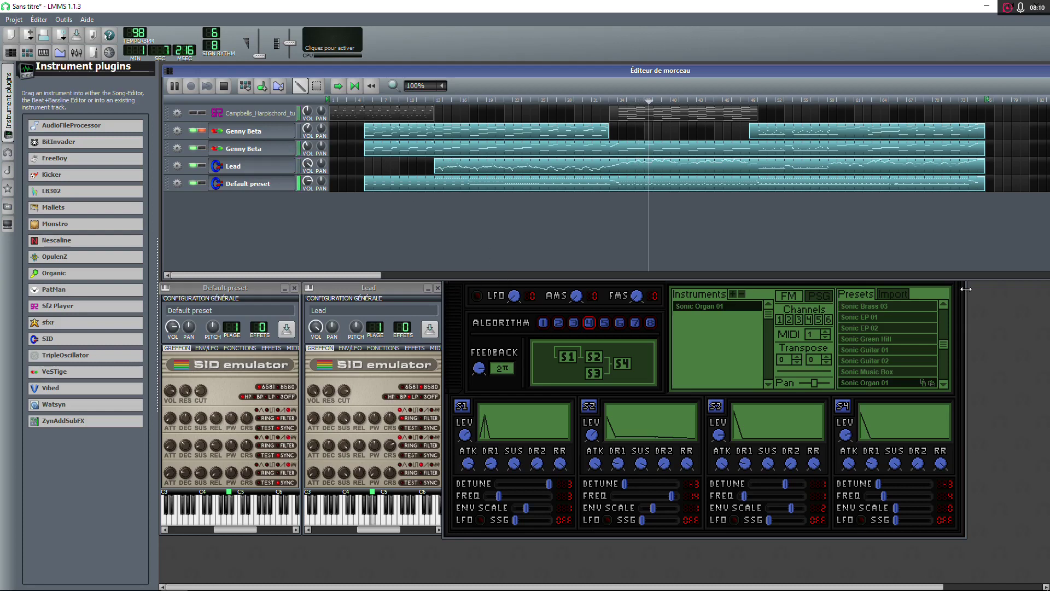
click(445, 298)
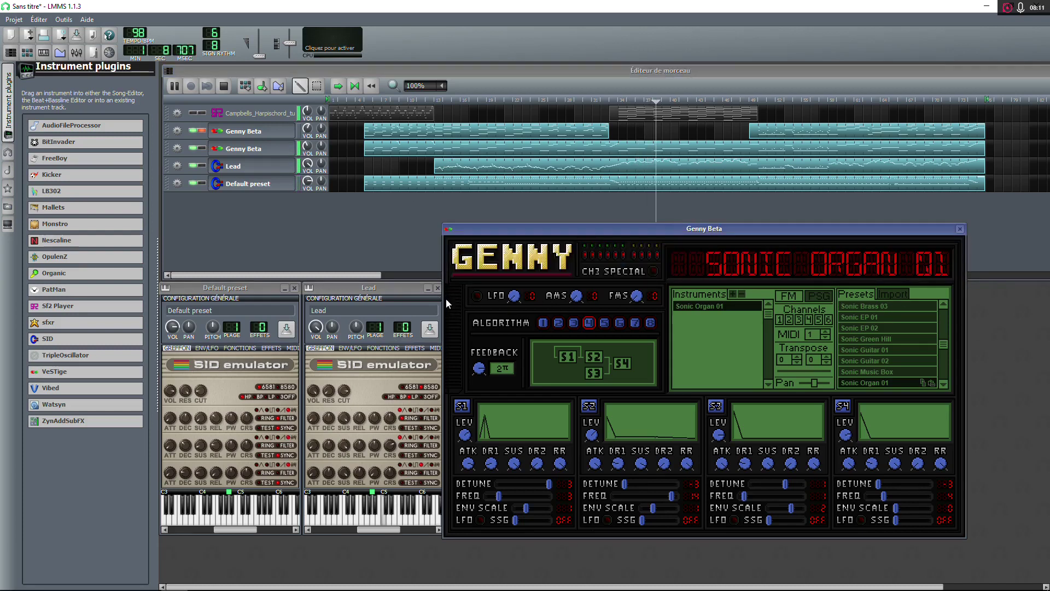
Close the Genny interface, assign the AstroNautPluck4 FreeBoy preset to the first track, and adjust that track's volume during playback
click(960, 230)
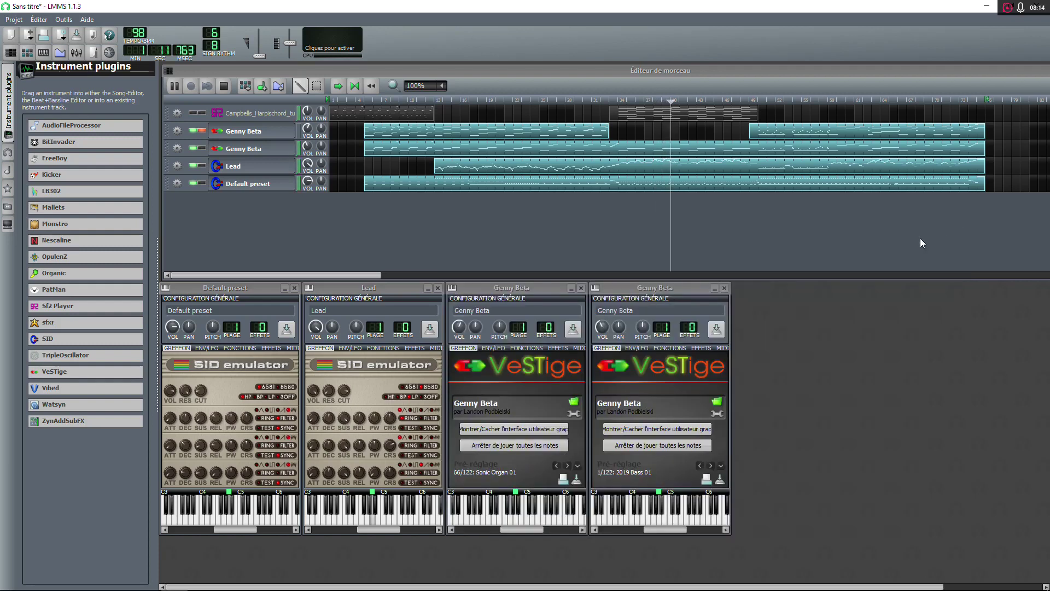
click(8, 189)
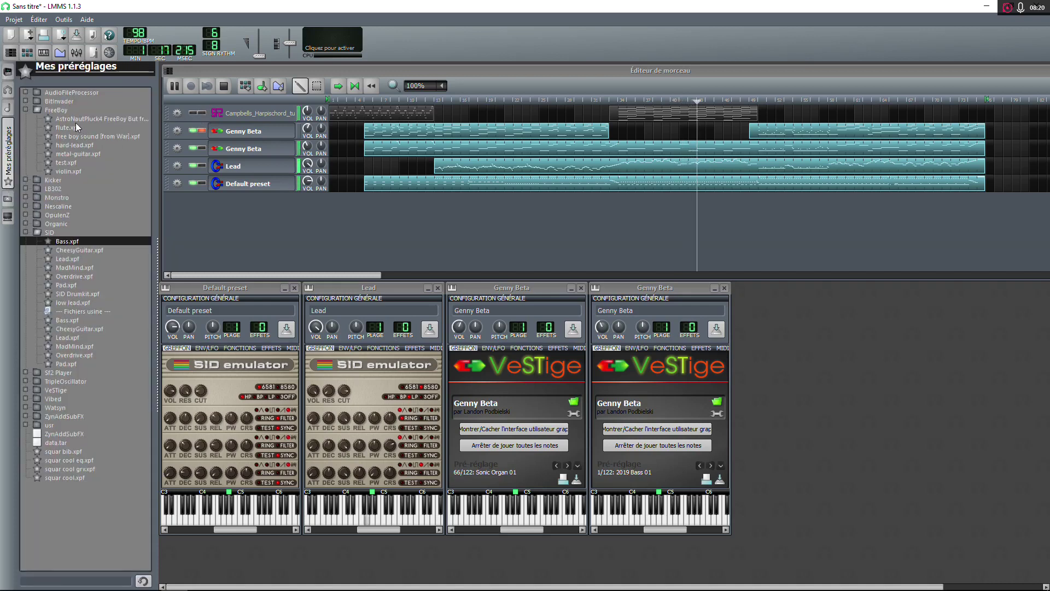
drag(70, 120, 240, 117)
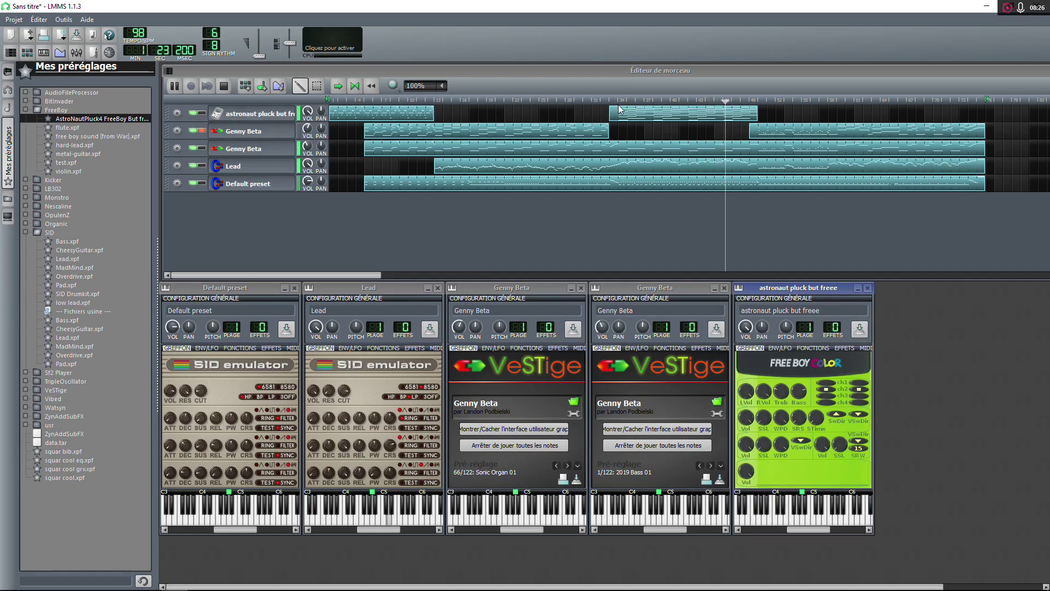
click(306, 110)
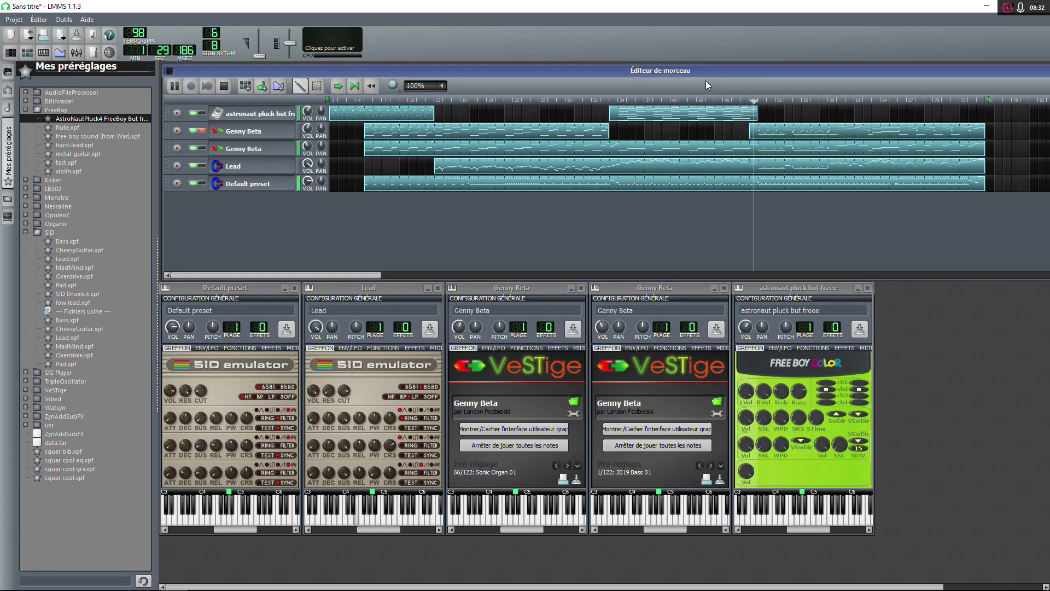
click(339, 99)
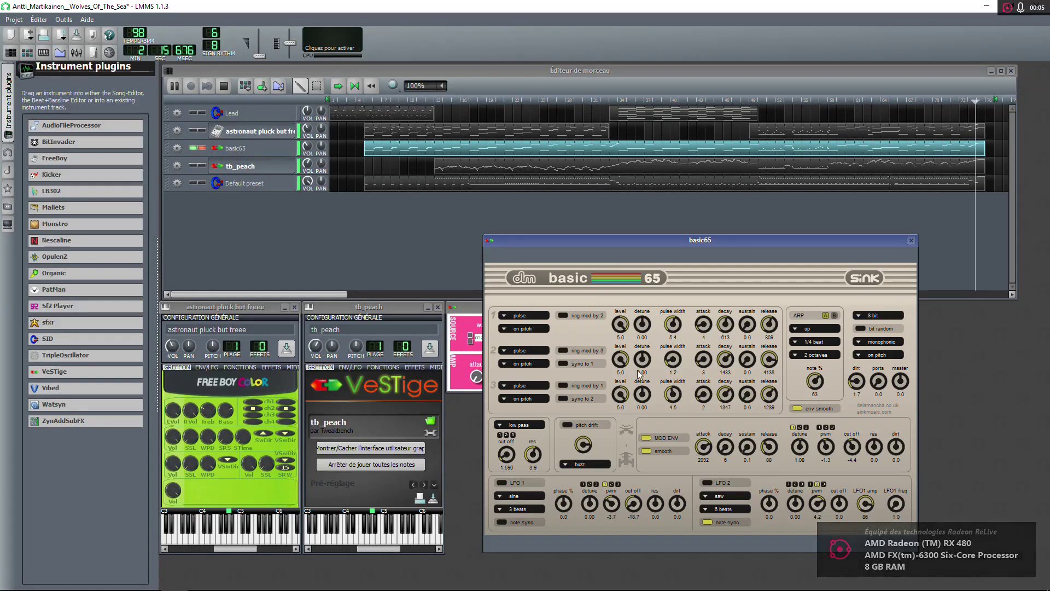
Check the octave options for oscillator 2 in basic65 without changing them, and close the plugin interface
click(524, 363)
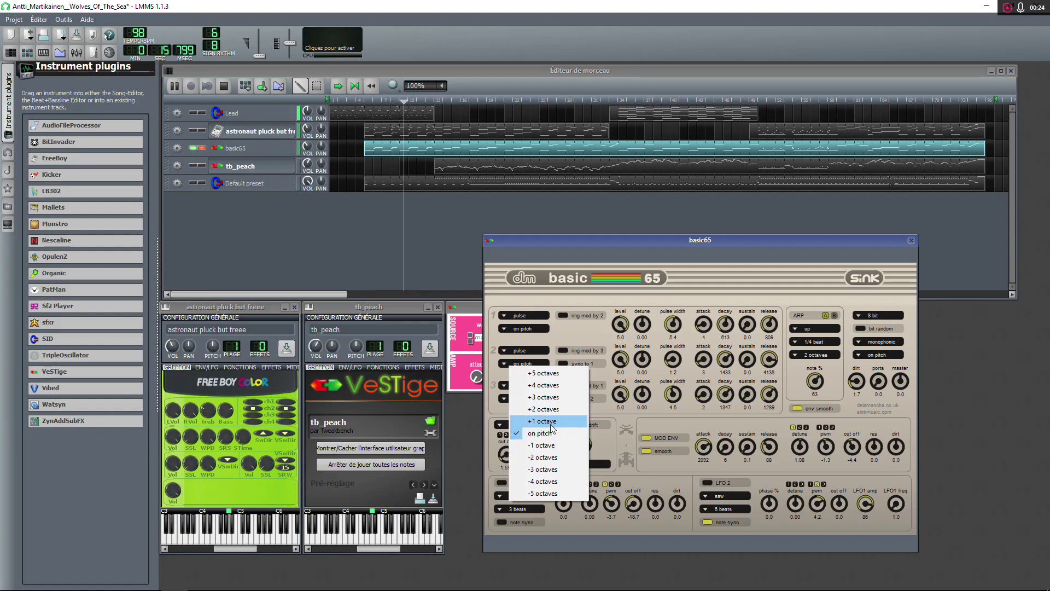
key(Escape)
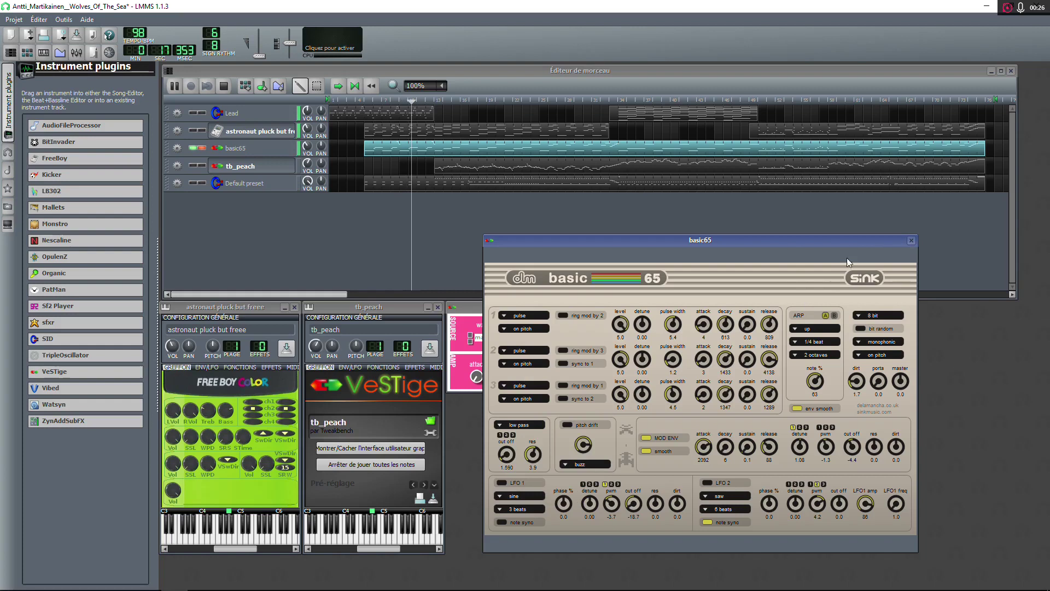
click(911, 240)
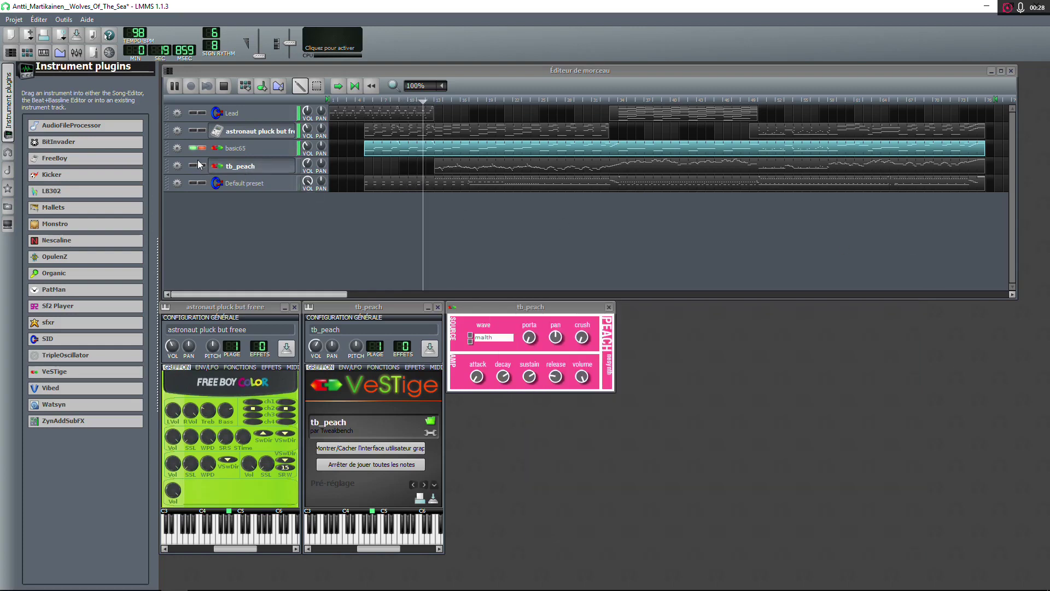
Unmute the four other tracks alongside basic65 and listen to the full mix
click(196, 113)
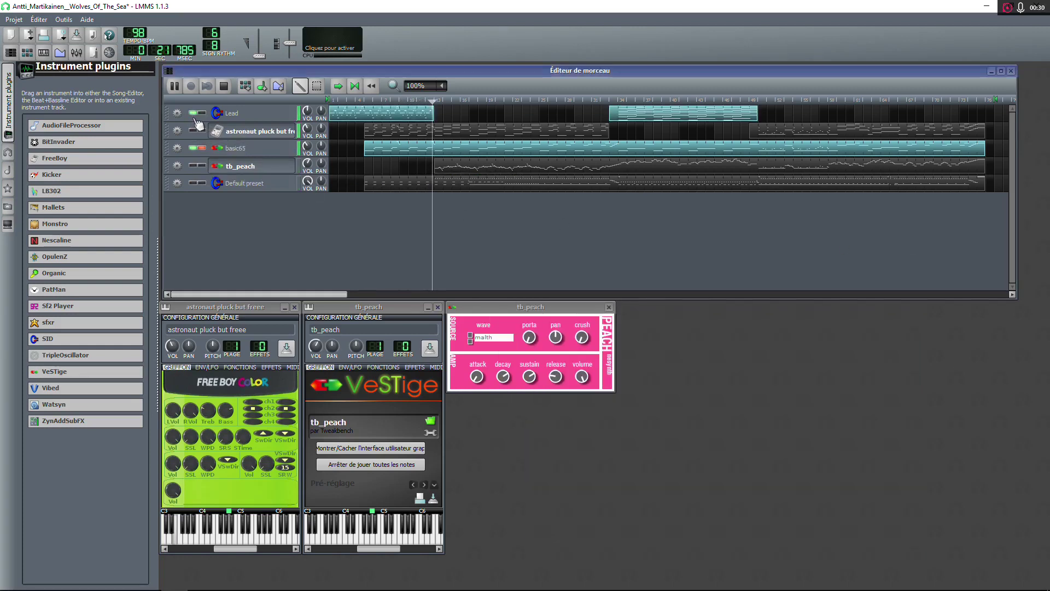
click(197, 130)
click(197, 166)
click(197, 183)
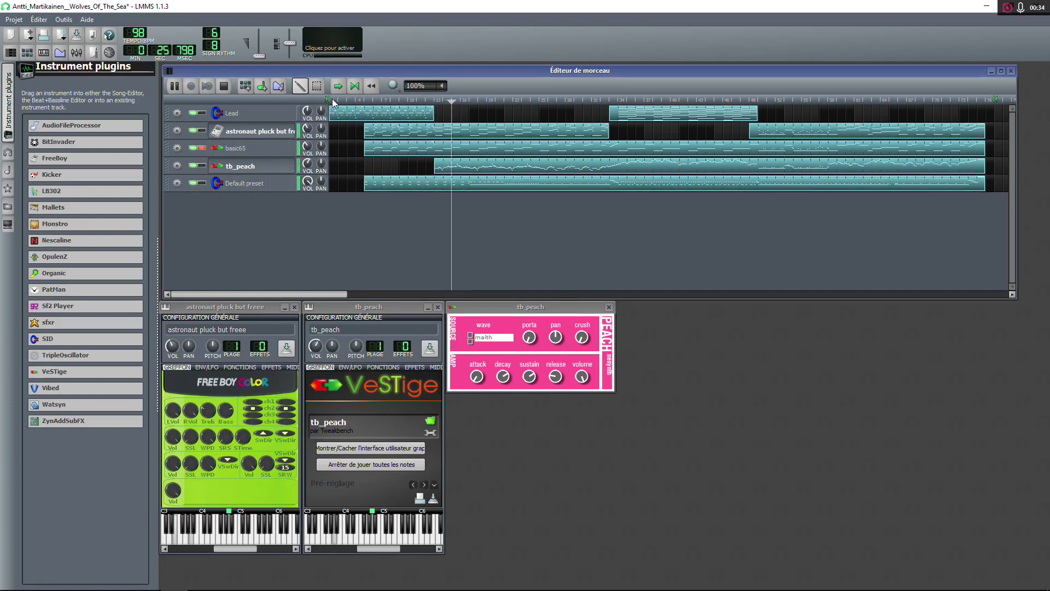
click(223, 86)
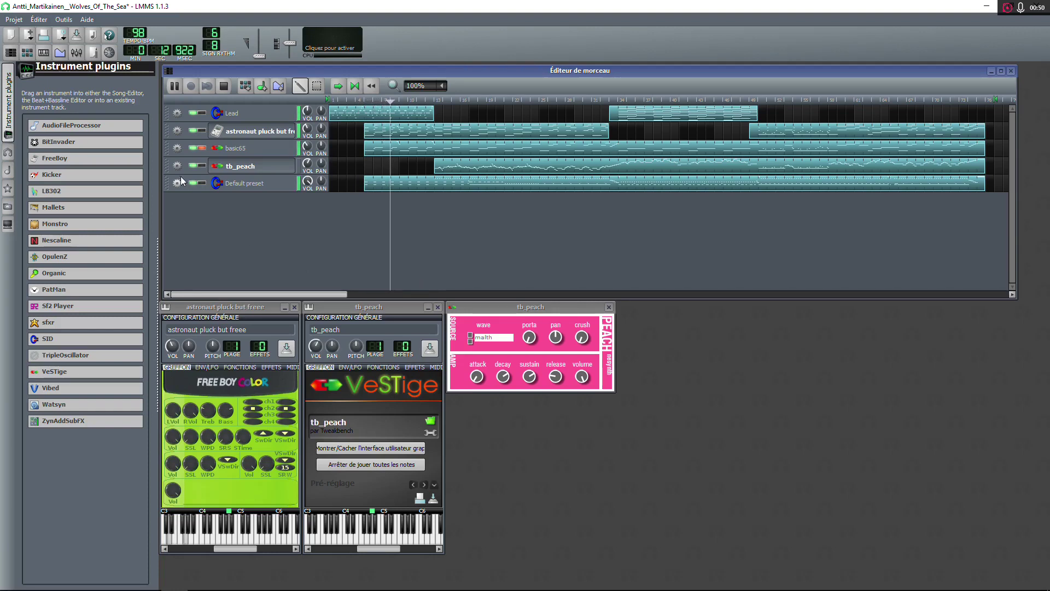
Solo the basic65 track and open its plugin interface, leaving the track name unchanged
click(204, 149)
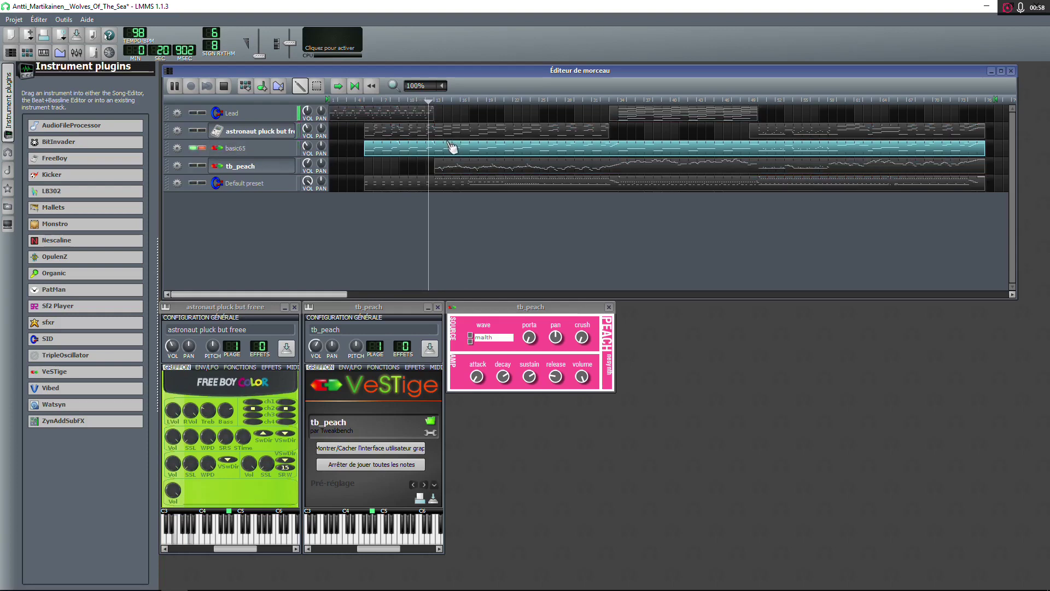
double_click(278, 154)
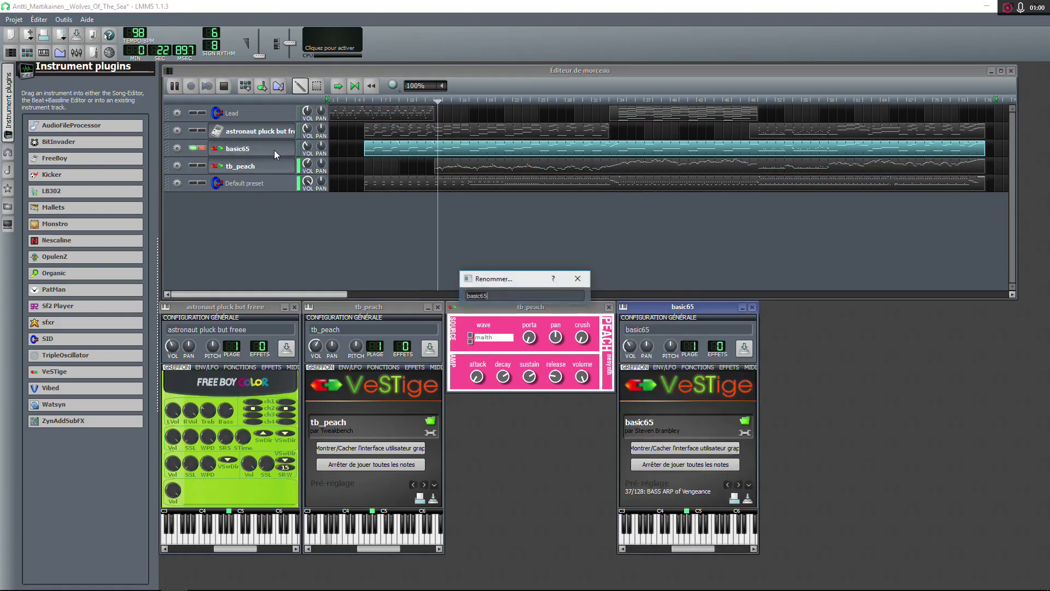
click(578, 278)
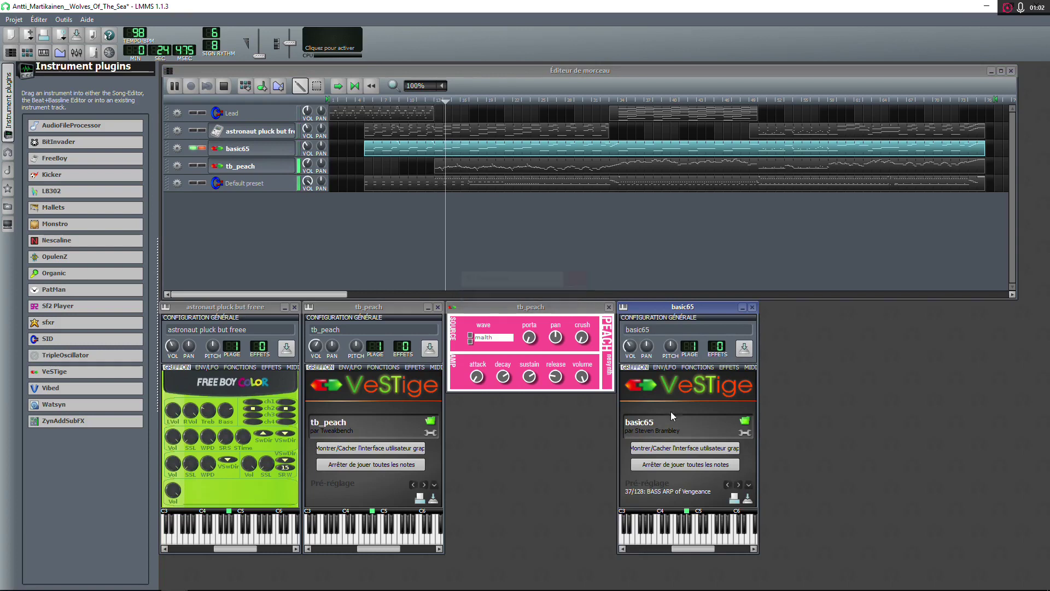
click(700, 448)
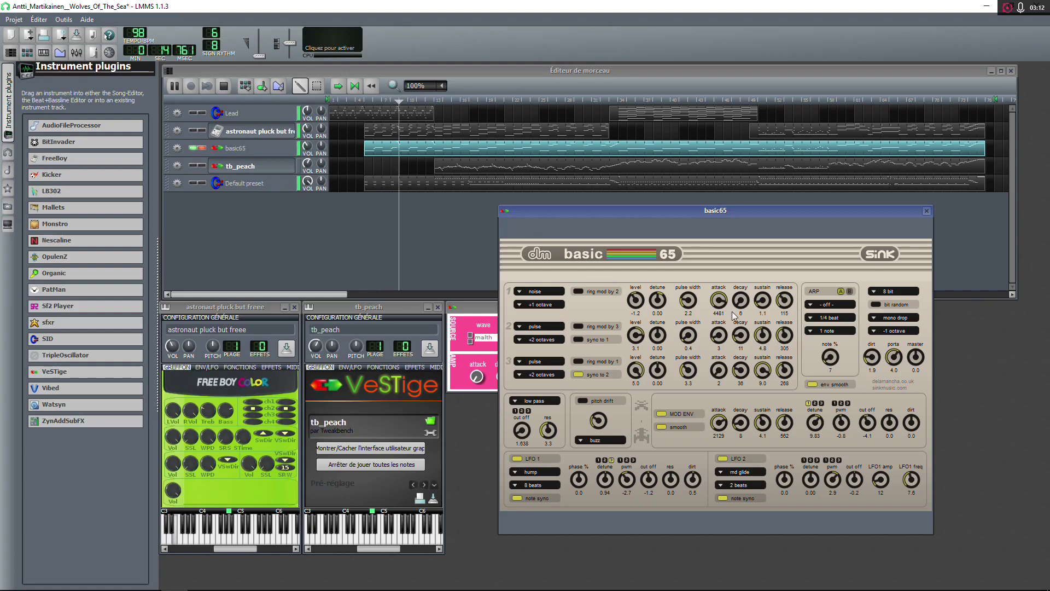
Try an attack of 8000 on basic65 oscillators 2 and 3, set all three oscillators' attack to 2, and close the interface
drag(715, 346, 717, 320)
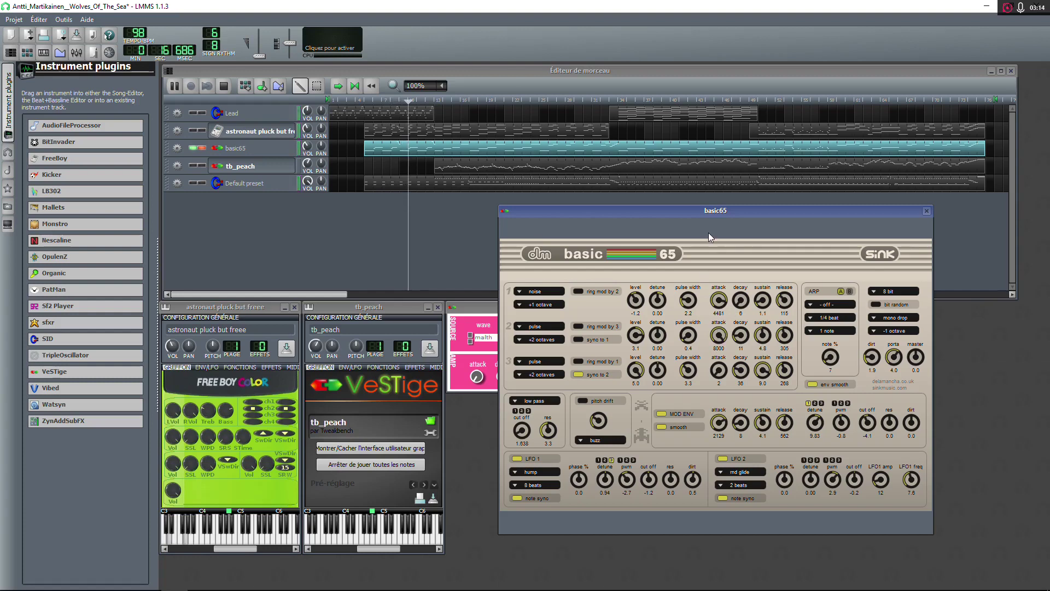
drag(719, 369, 719, 337)
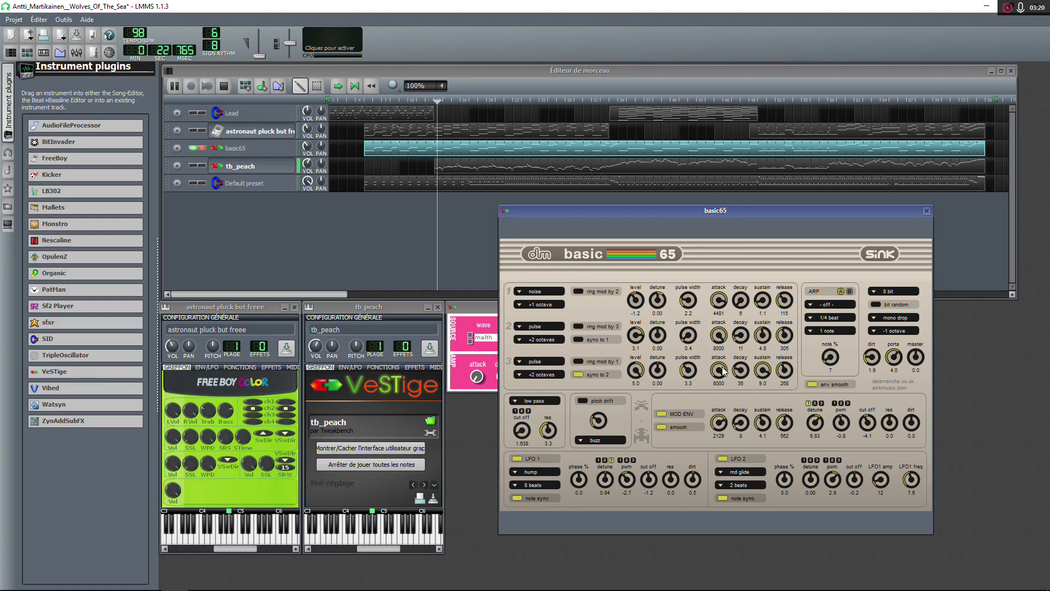
drag(723, 371, 733, 526)
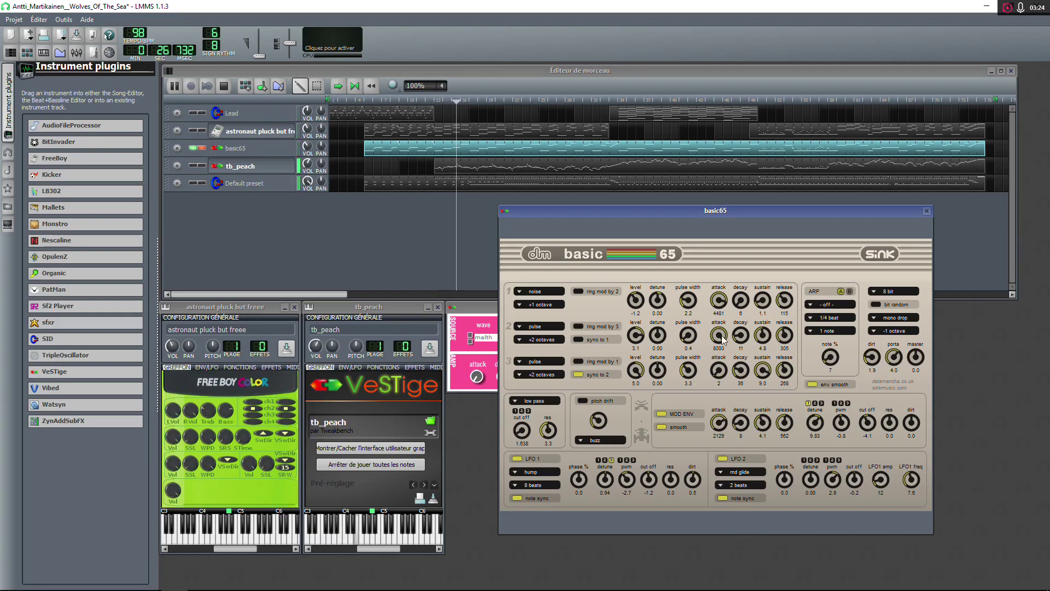
drag(719, 335, 738, 423)
drag(718, 300, 730, 432)
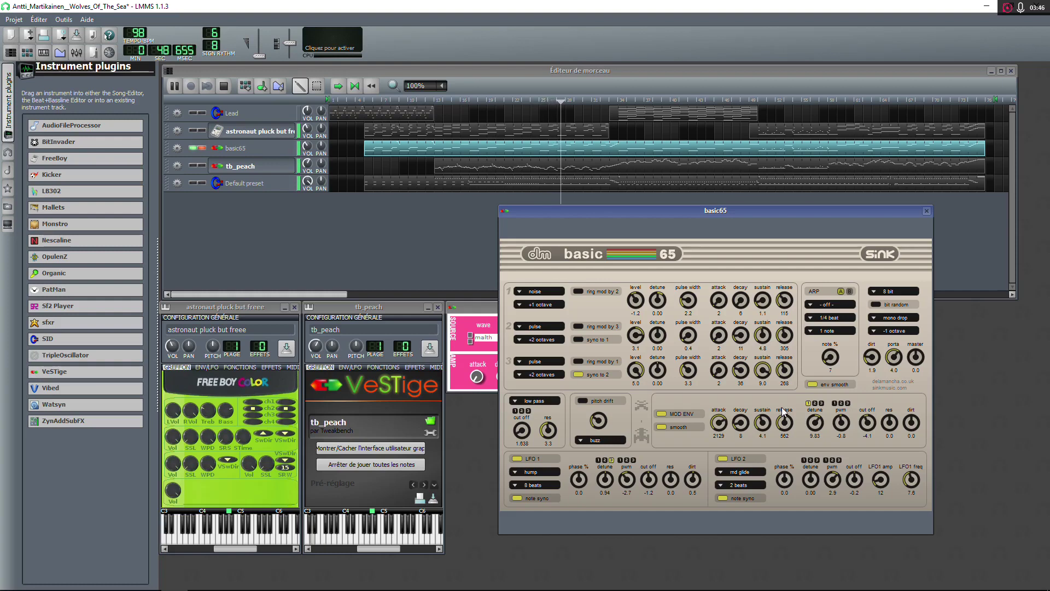
click(927, 210)
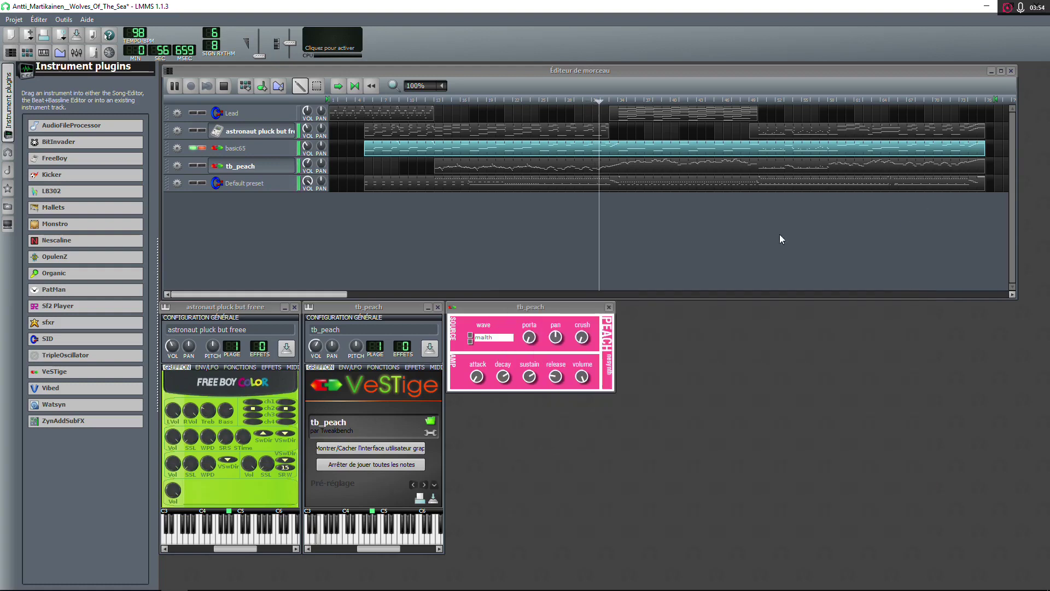
Stop playback, unmute the other tracks alongside basic65, and play the song from the start
click(222, 87)
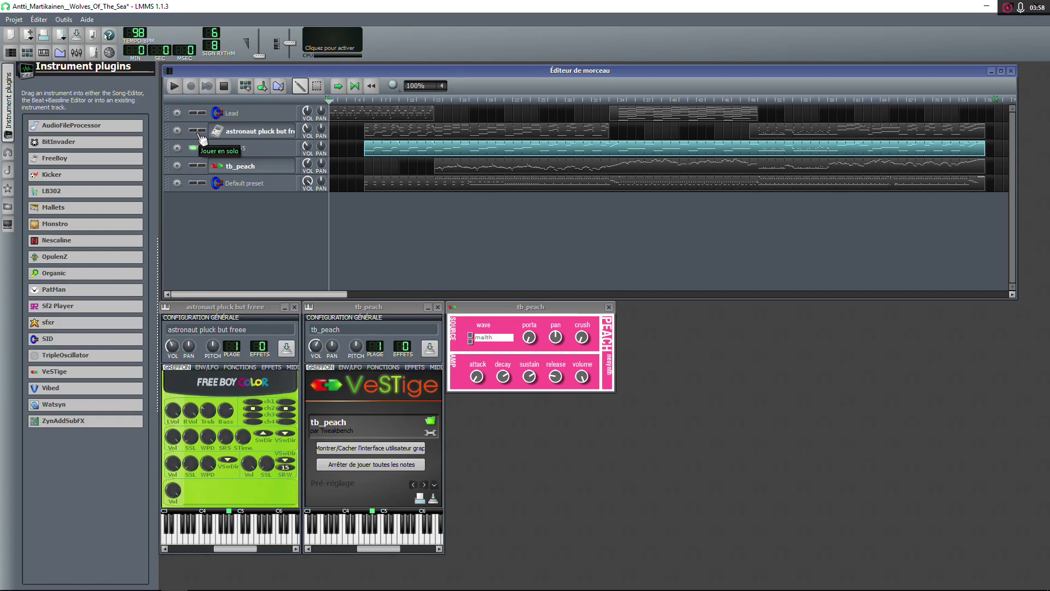
click(199, 113)
click(197, 143)
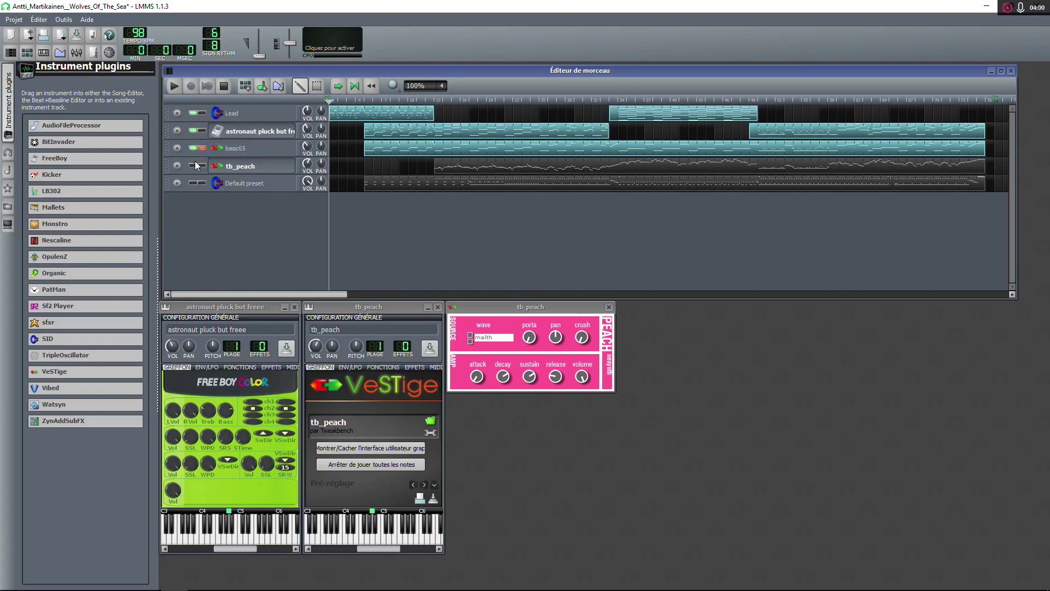
click(175, 86)
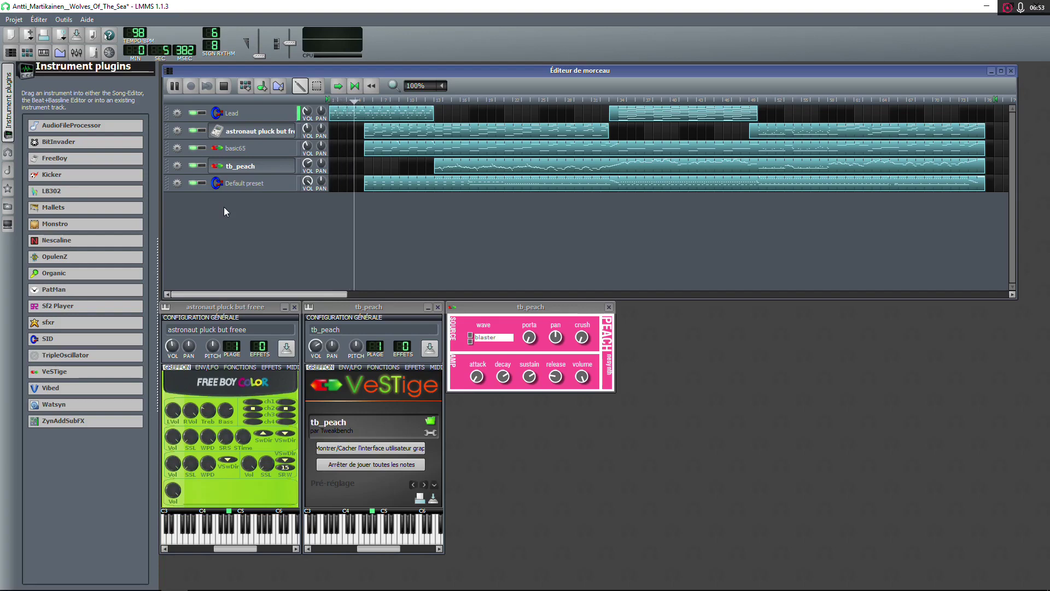
Open the basic65 instrument window and plugin interface, and arrange them beside the tb_peach windows
click(250, 153)
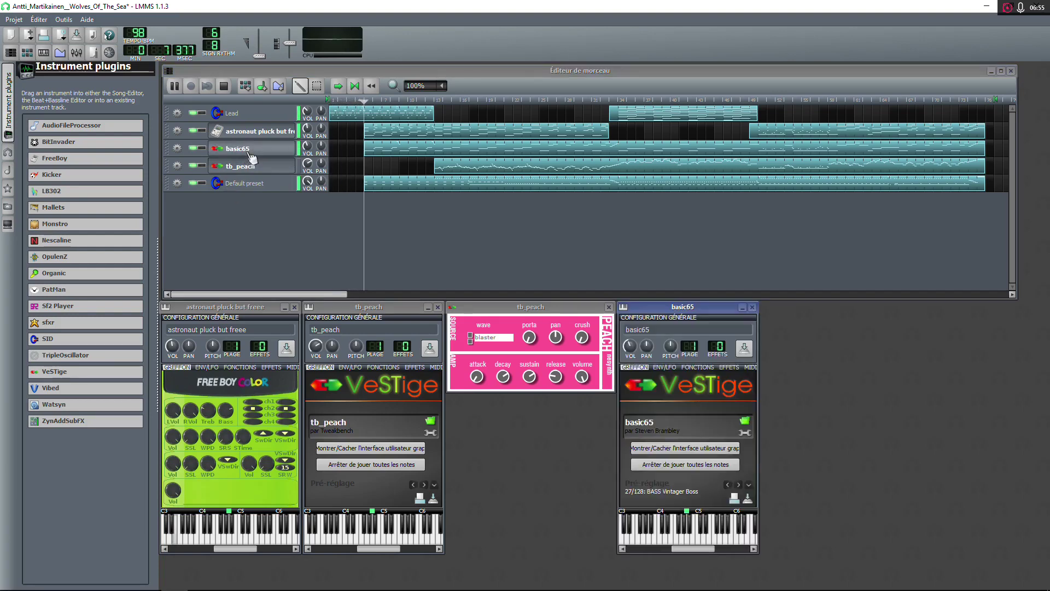
click(684, 450)
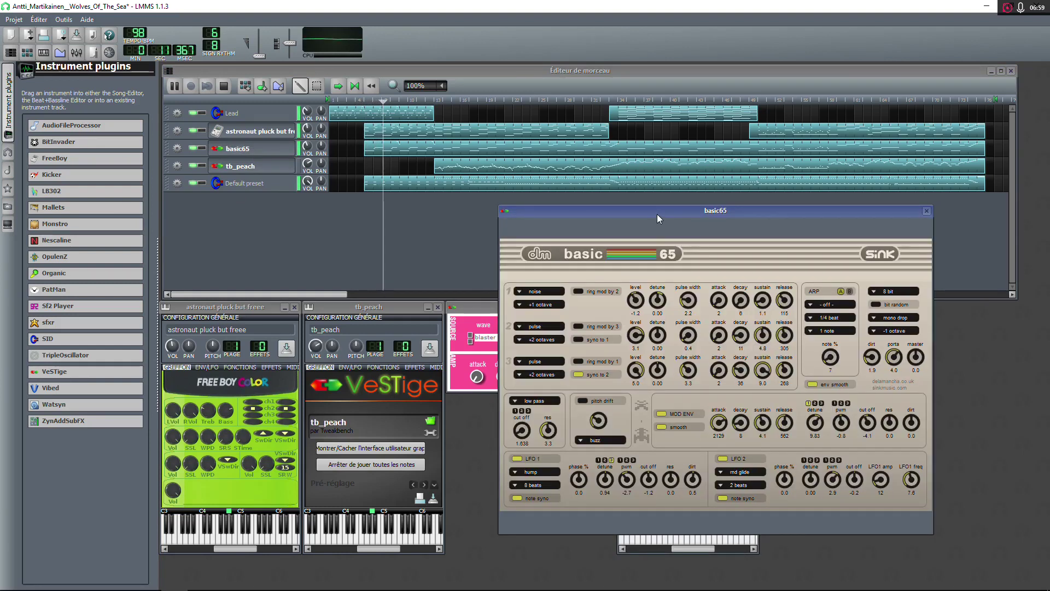
drag(660, 206, 773, 196)
click(712, 501)
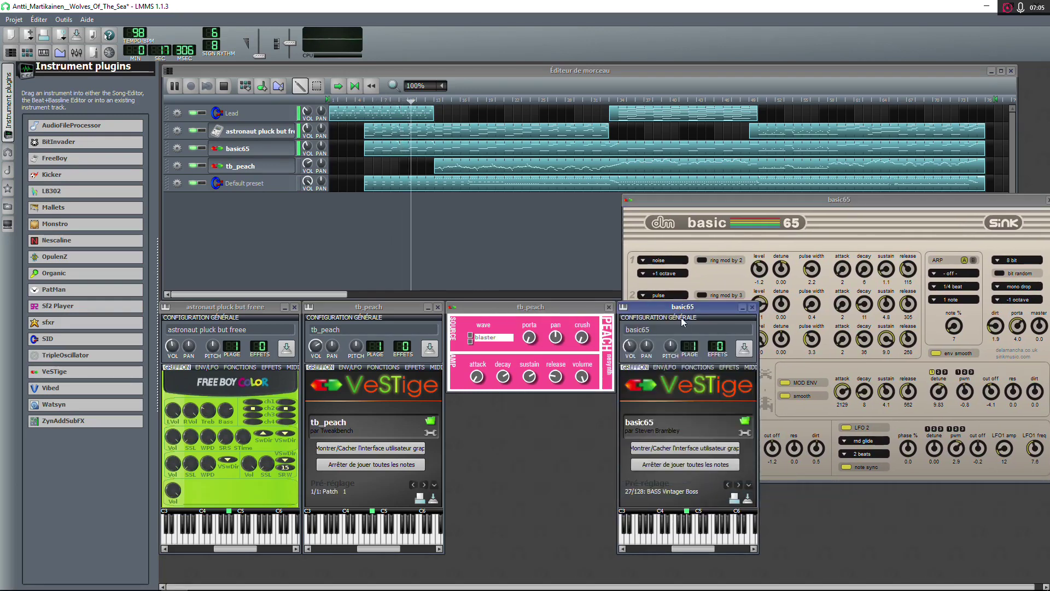
drag(683, 308, 514, 313)
click(591, 308)
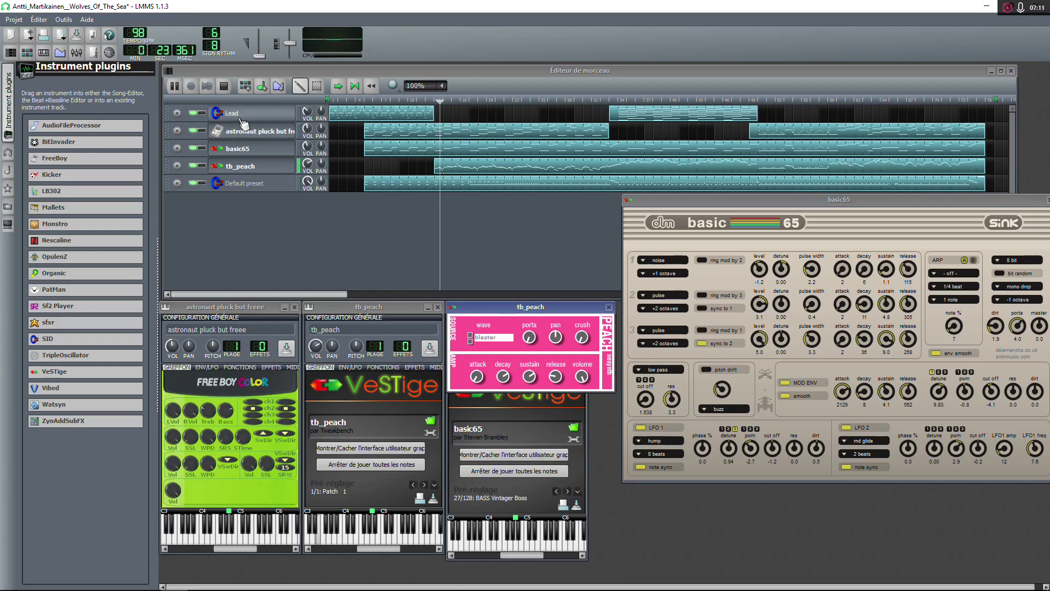
Open the Lead track's instrument window, reposition it beside basic65, and bring the basic65 interface to the front
click(232, 113)
drag(636, 350, 638, 323)
click(1022, 241)
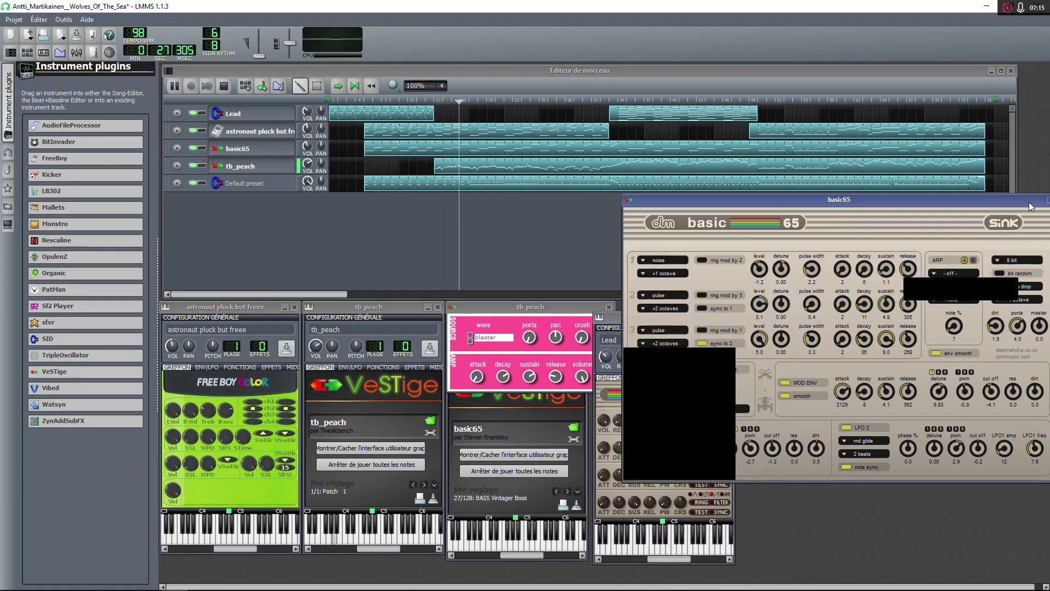